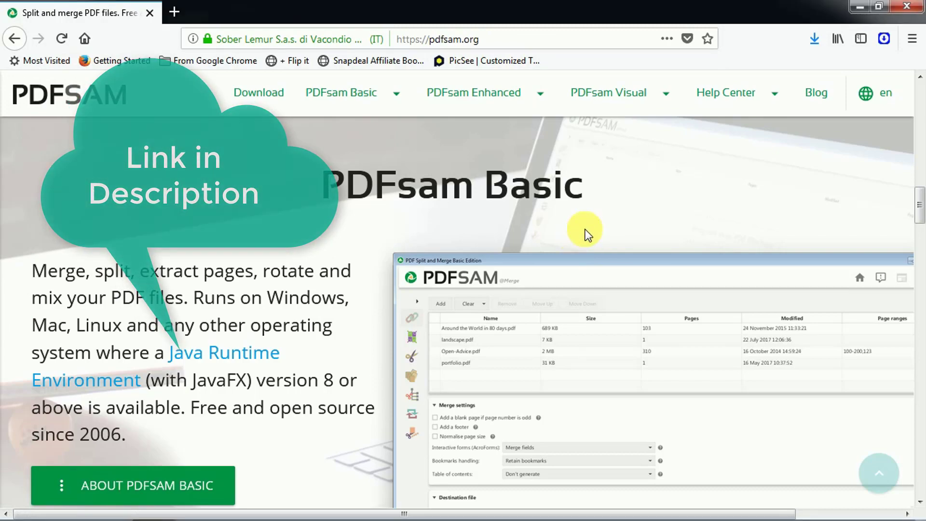
Step: Scroll the pdfsam.org overview down past PDFsam Basic to the PDFsam Enhanced section
scroll(585, 230, down, 6)
scroll(584, 229, down, 8)
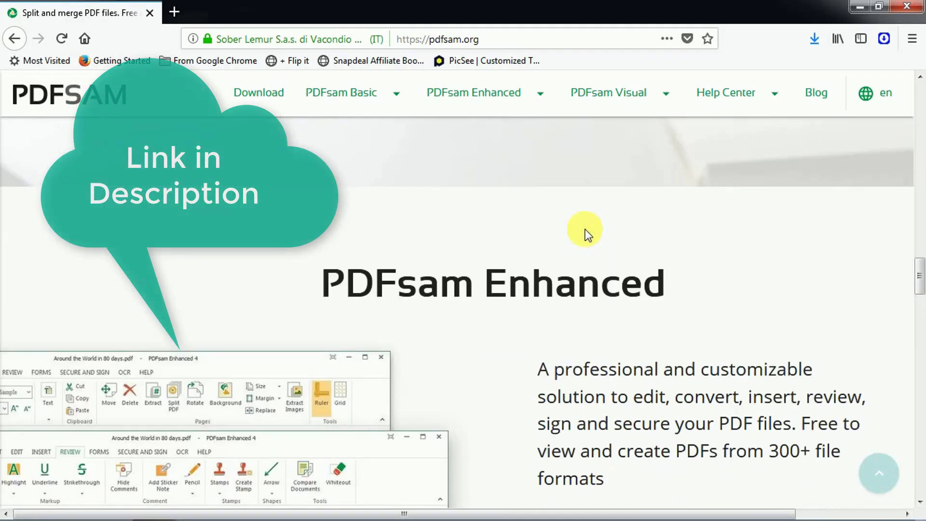
Step: Close Firefox and launch PDFsam Basic from its desktop shortcut
click(906, 9)
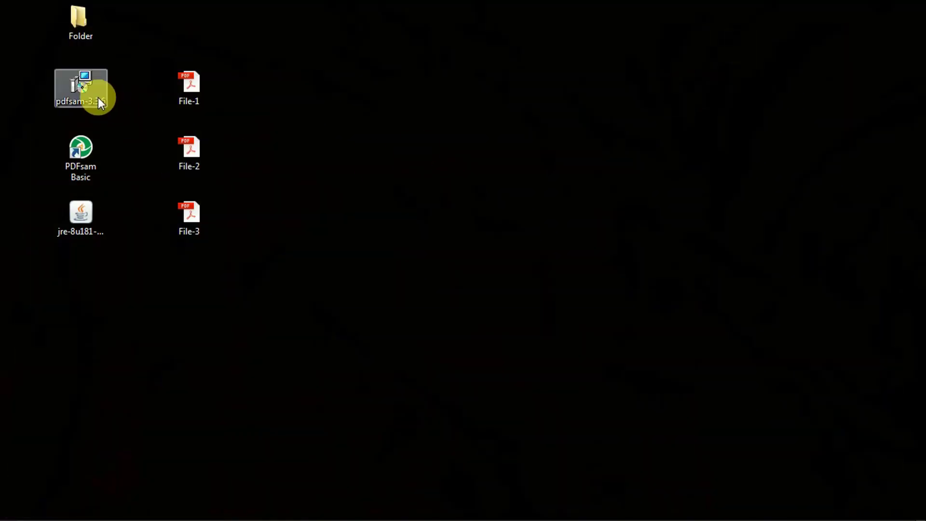
click(83, 82)
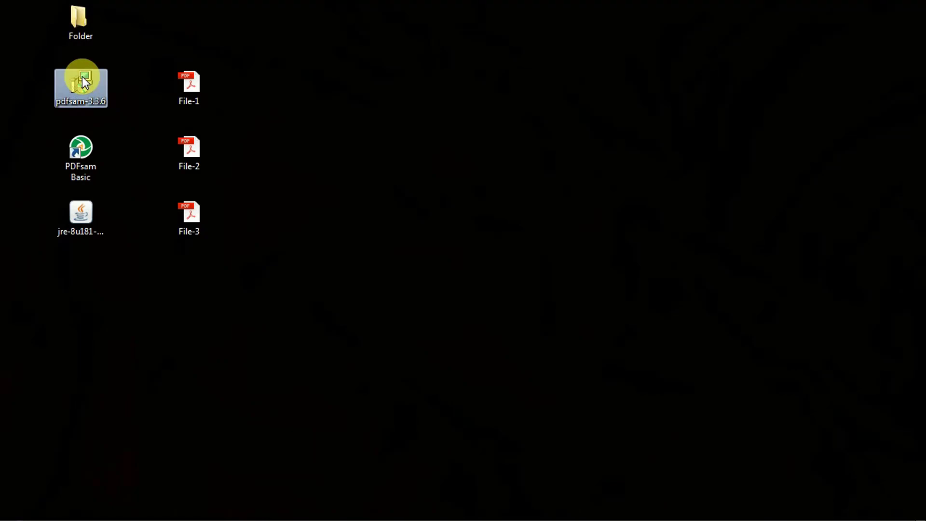
click(83, 146)
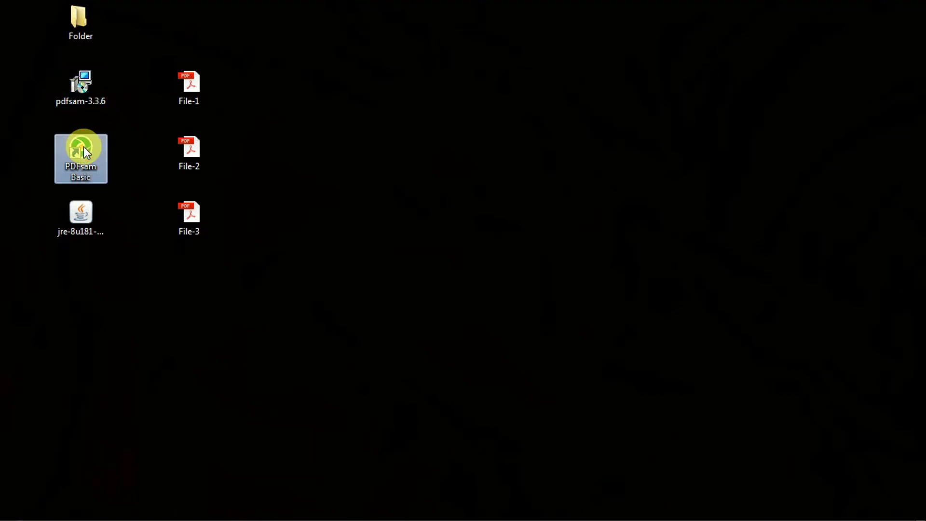
click(80, 213)
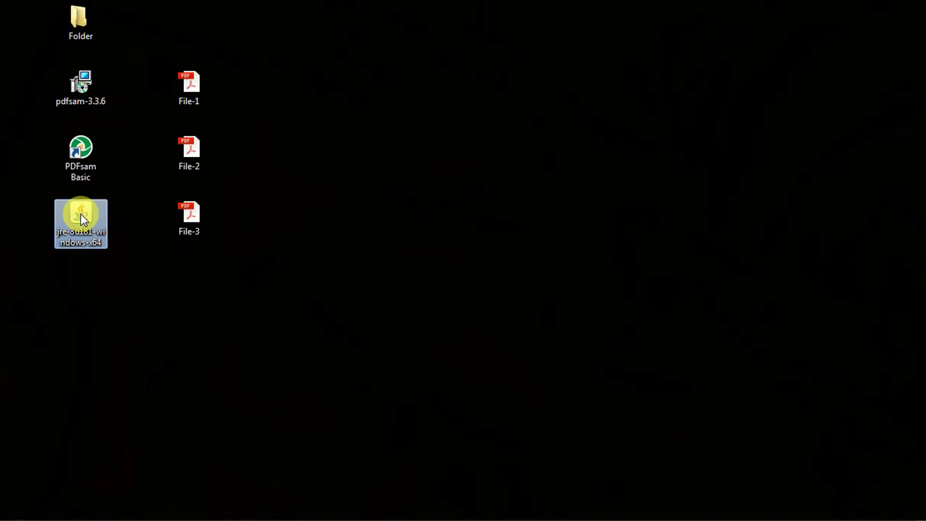
double_click(83, 149)
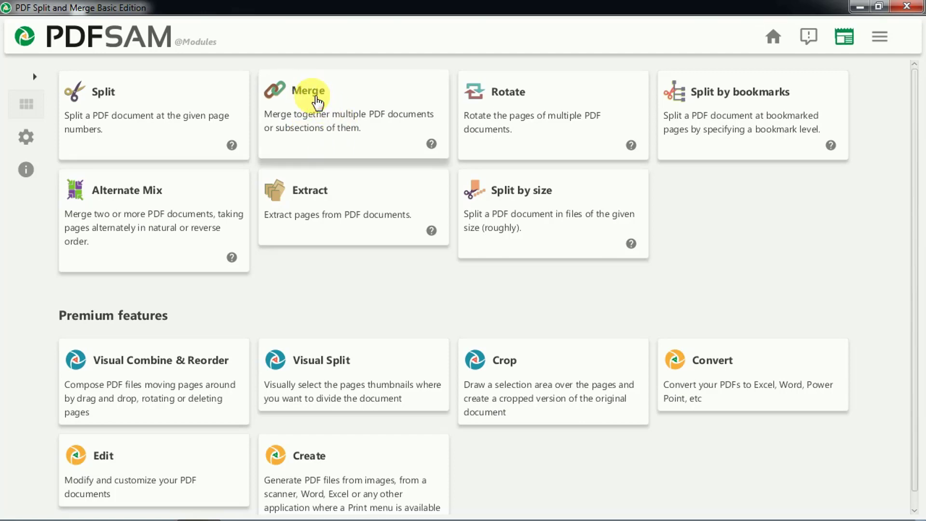
Step: Open the Merge module and browse the add-files picker to the Desktop
click(317, 102)
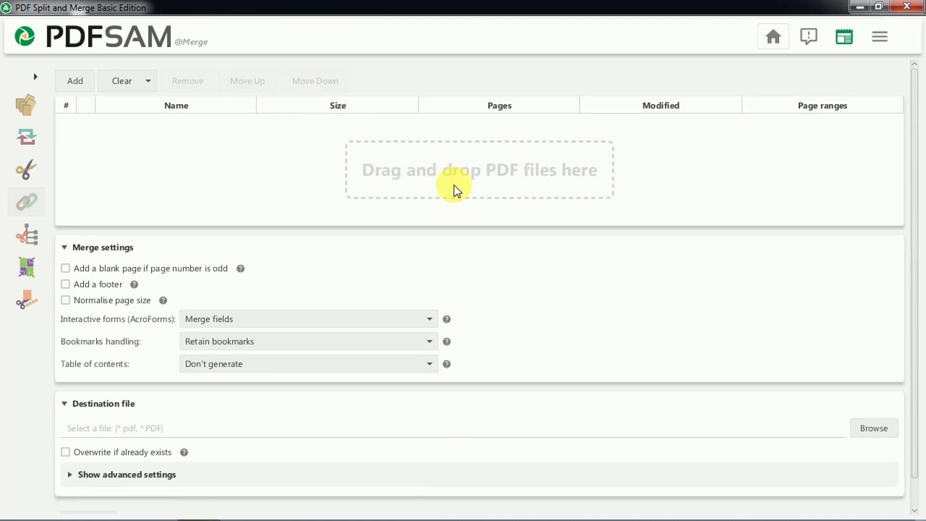
click(71, 80)
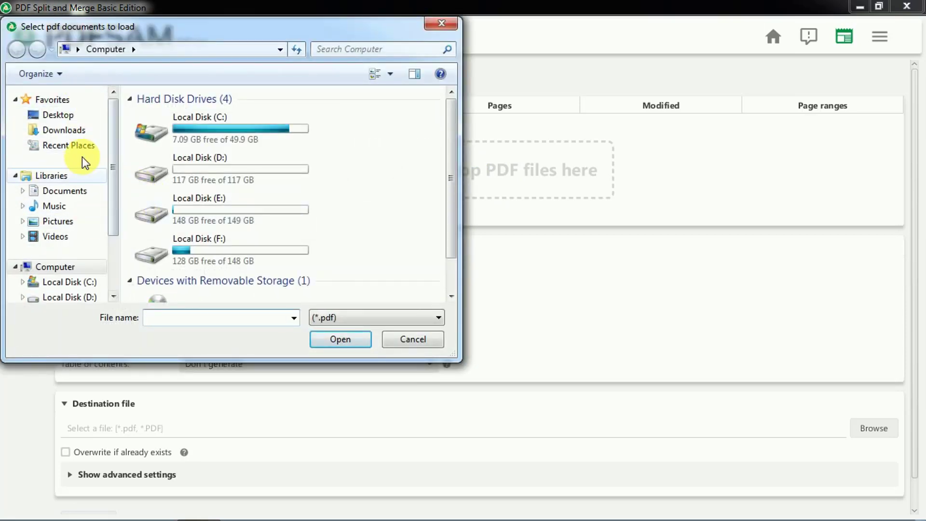
click(61, 115)
drag(451, 176, 455, 241)
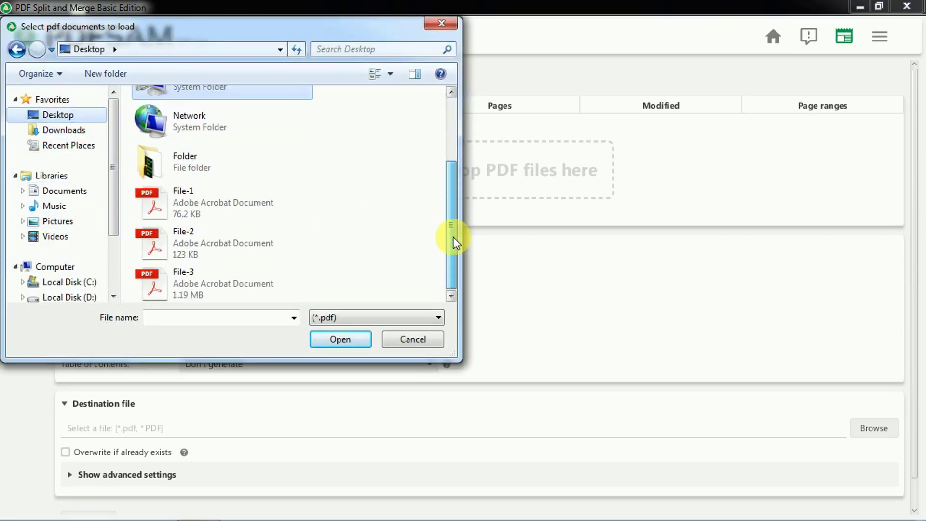
Step: Add File-1, File-2 and File-3 to the merge list
click(184, 199)
click(191, 245)
click(183, 276)
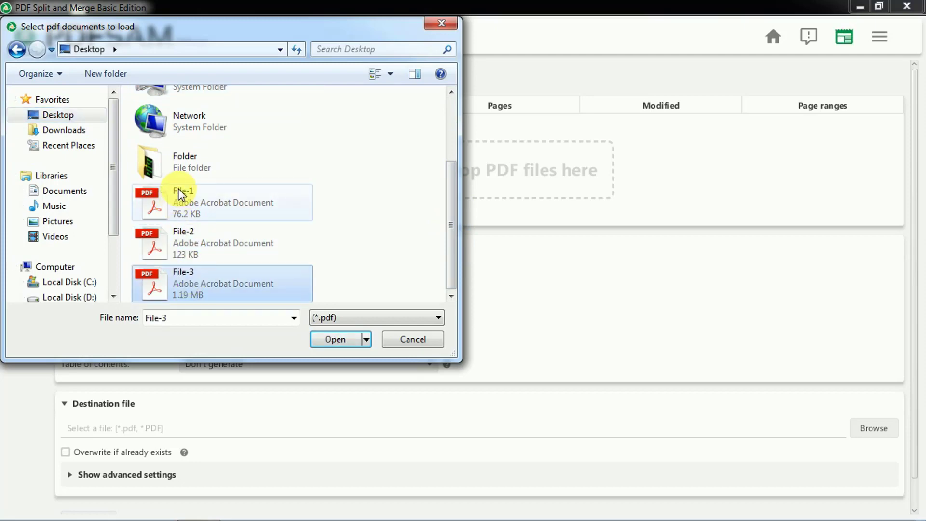
click(177, 193)
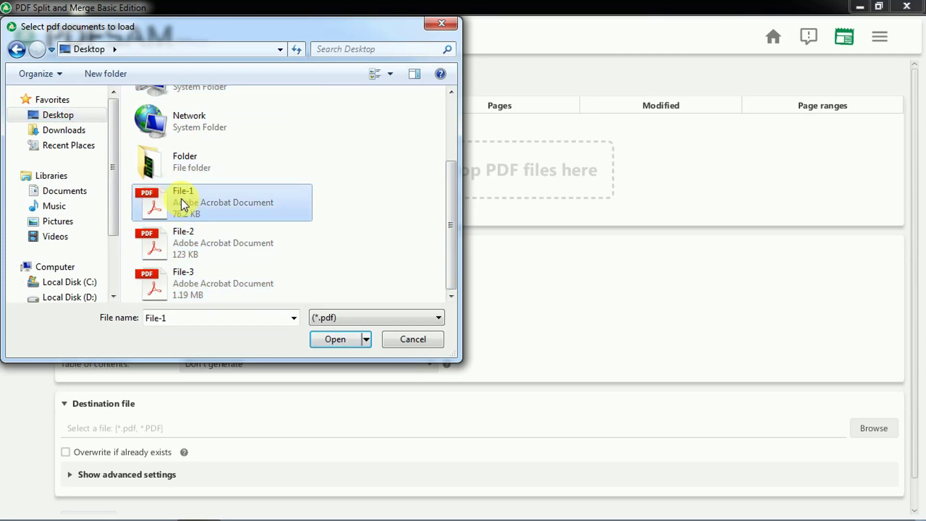
drag(338, 299, 138, 194)
click(346, 344)
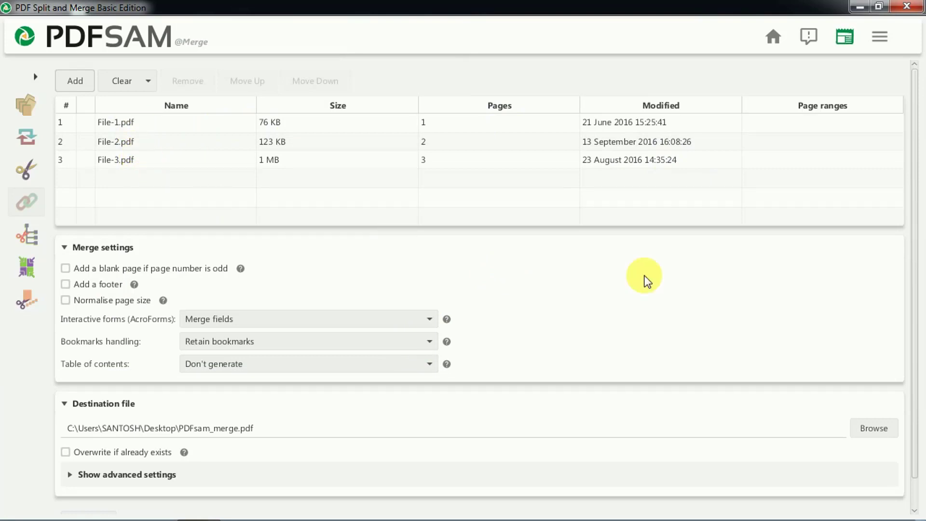
scroll(711, 330, down, 1)
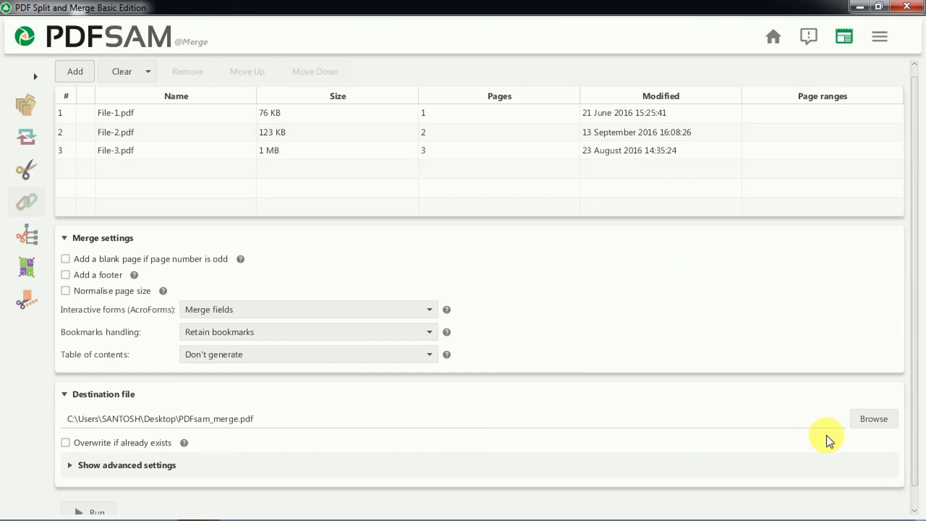
Step: Set the merge output to merged.pdf on the Desktop and run the merge
click(872, 418)
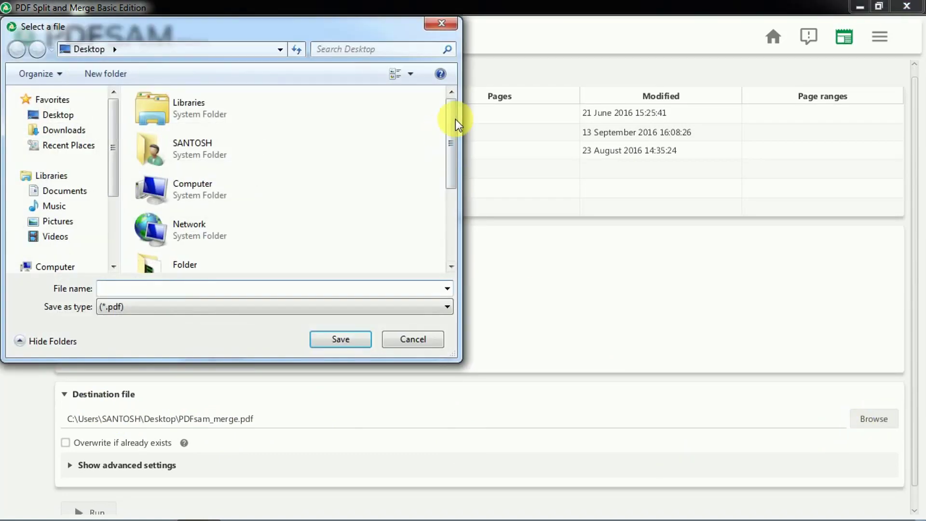
drag(455, 120, 446, 203)
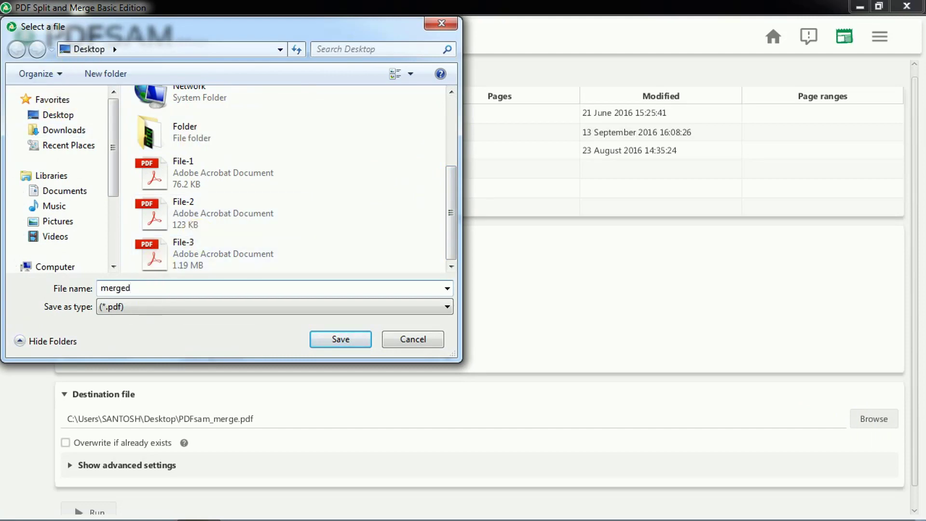
click(345, 339)
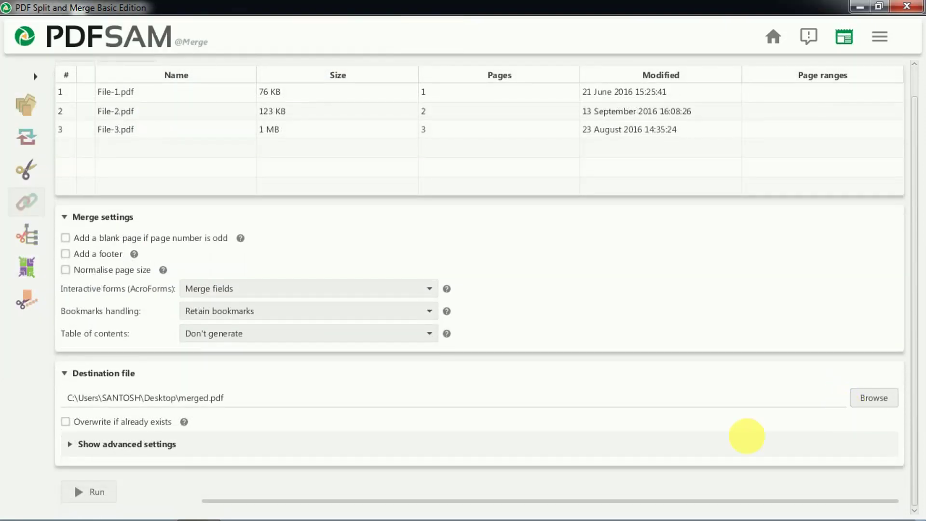
click(96, 492)
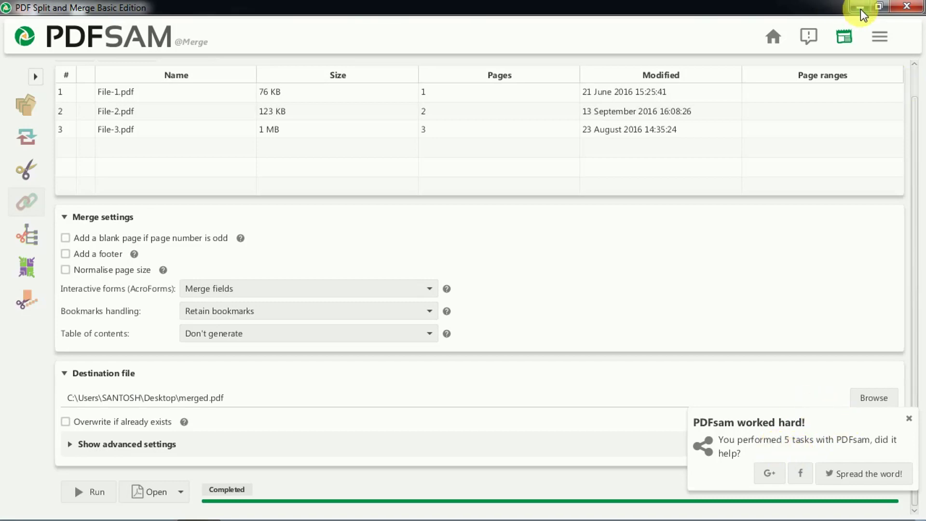
Step: Close PDFsam, review merged.pdf's six pages in Acrobat Reader, then minimize the reader
click(909, 7)
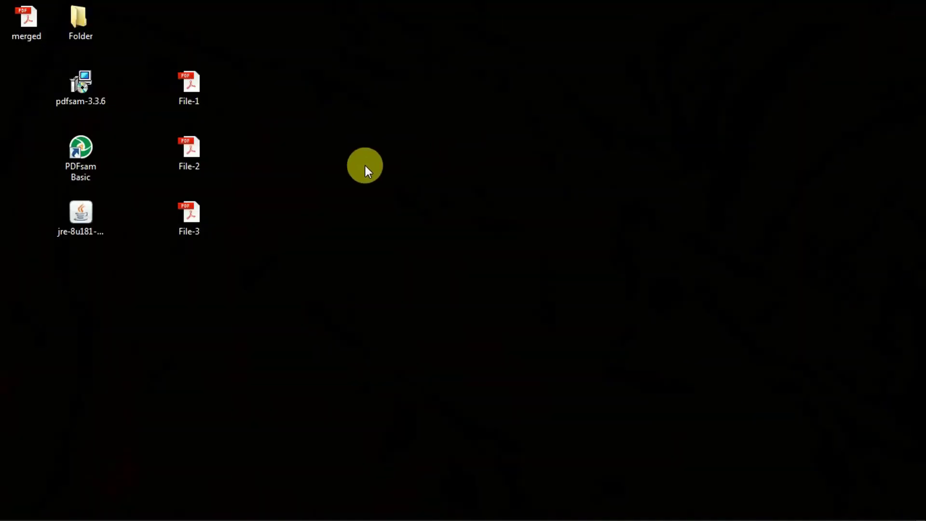
drag(164, 331, 175, 336)
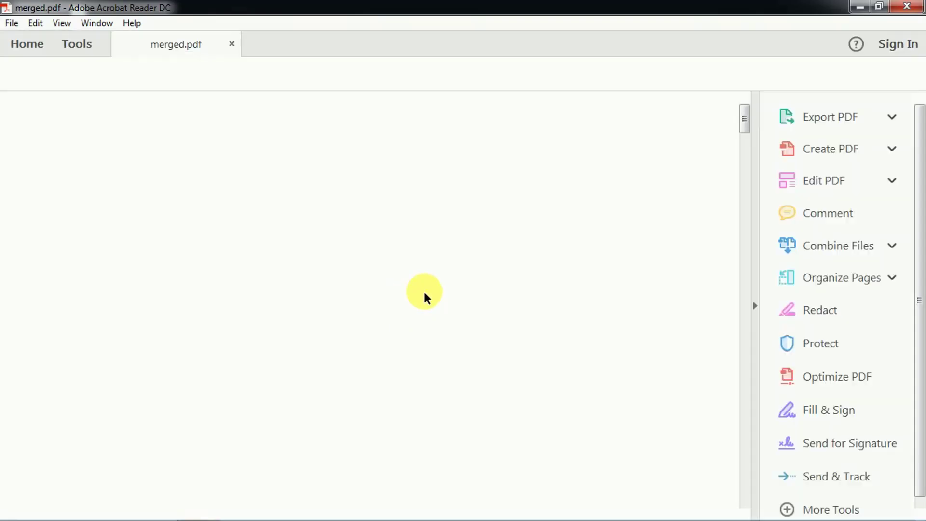
scroll(537, 231, down, 15)
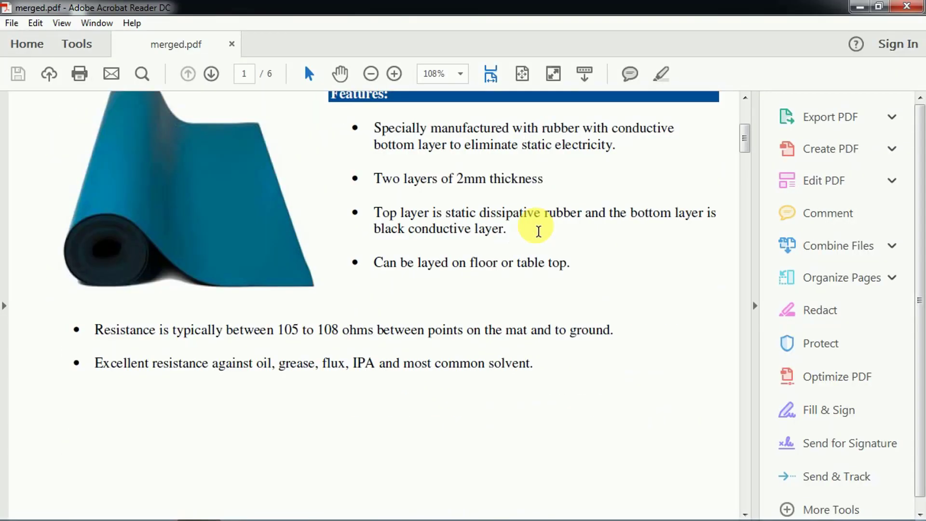
scroll(536, 232, down, 18)
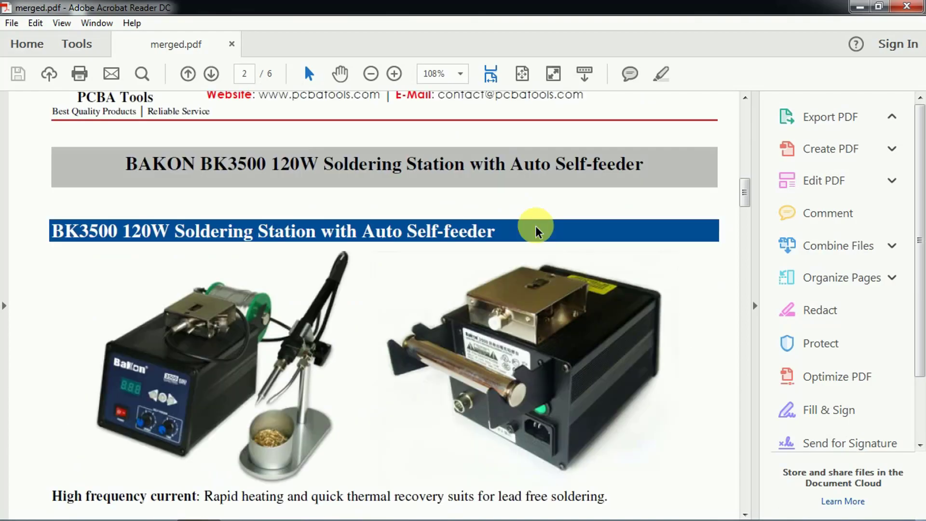
scroll(547, 240, down, 18)
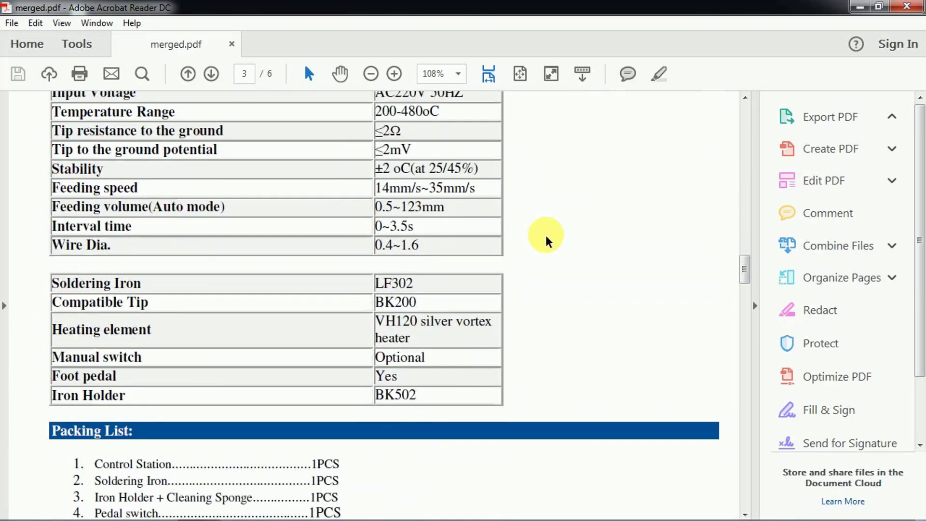
scroll(552, 240, down, 20)
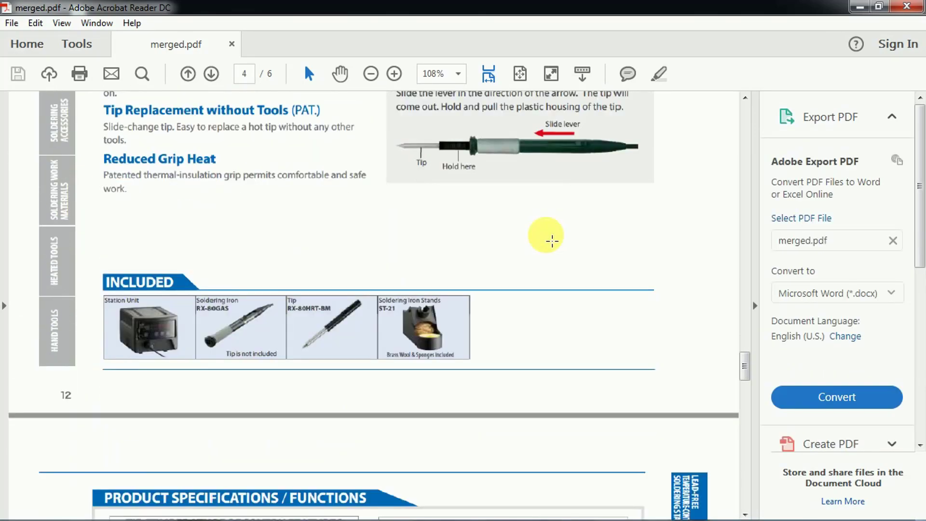
scroll(552, 240, down, 10)
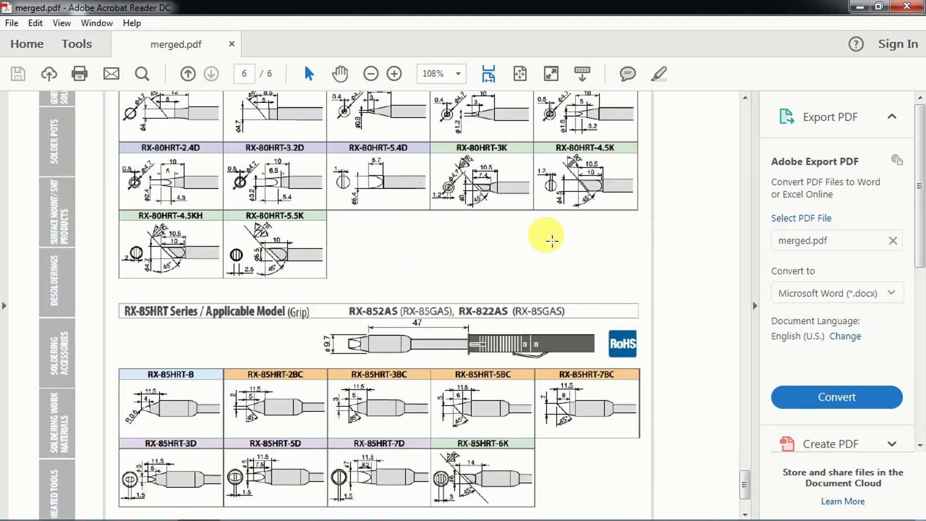
click(856, 6)
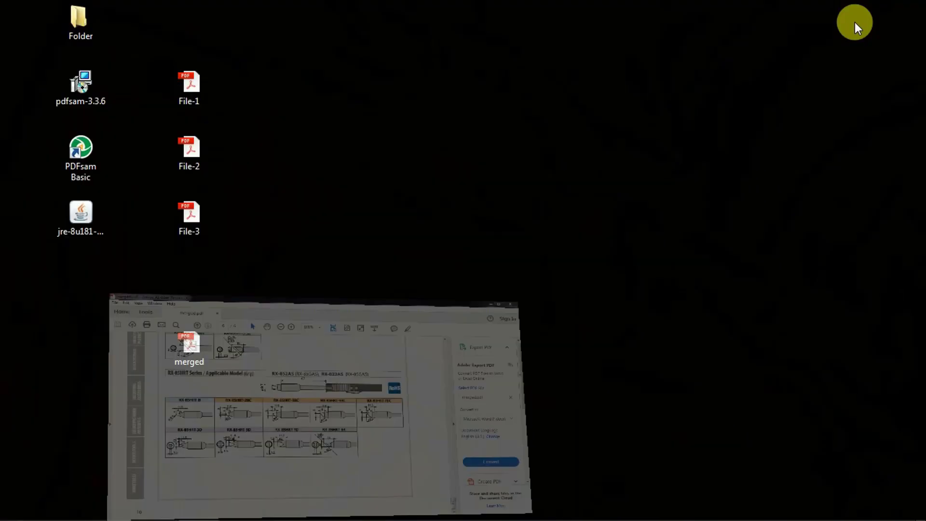
Step: Open File-1 in Acrobat Reader, look through it, and close it
double_click(192, 71)
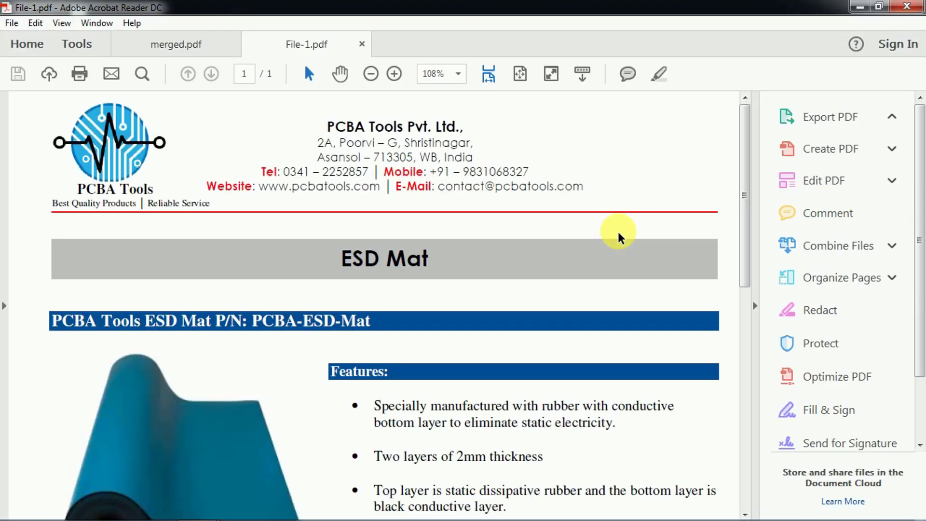
scroll(618, 231, down, 12)
scroll(617, 231, up, 15)
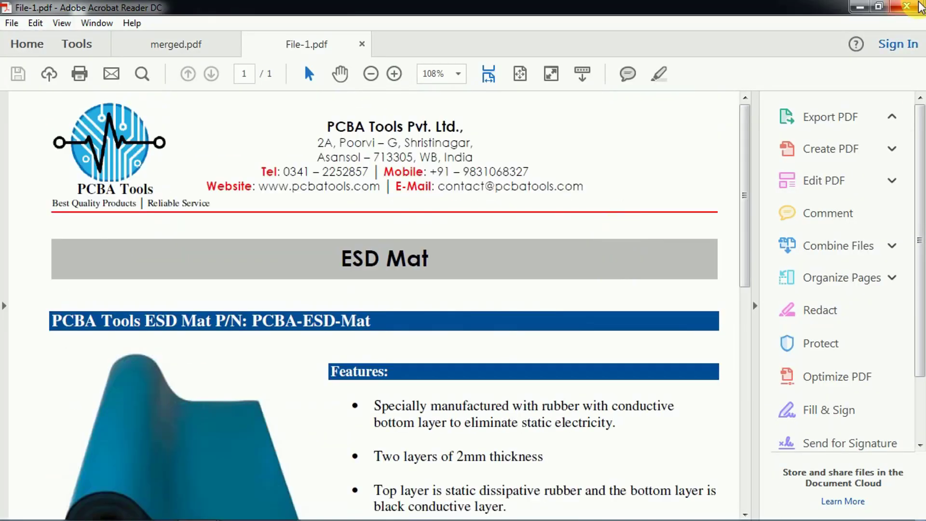
click(906, 6)
Step: Review File-2's 2 pages in Acrobat Reader and close it
double_click(196, 153)
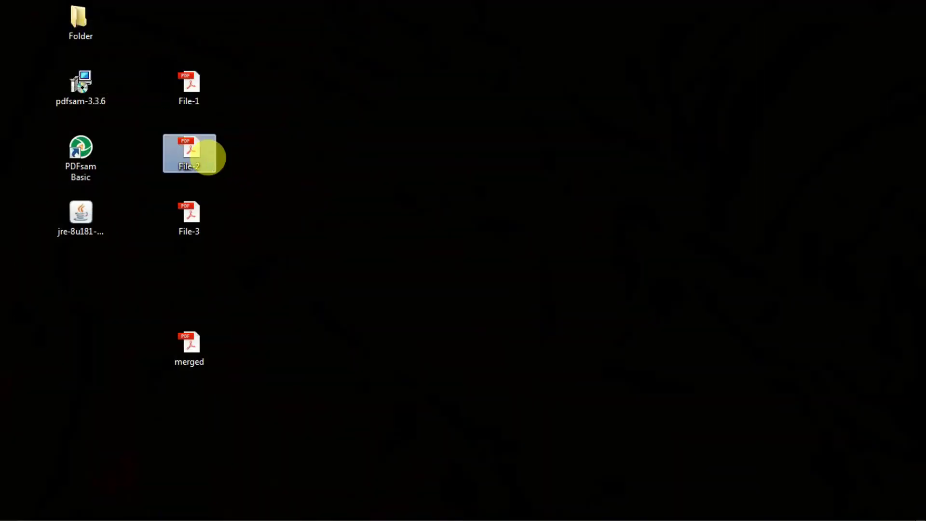
scroll(582, 236, down, 5)
scroll(584, 237, down, 15)
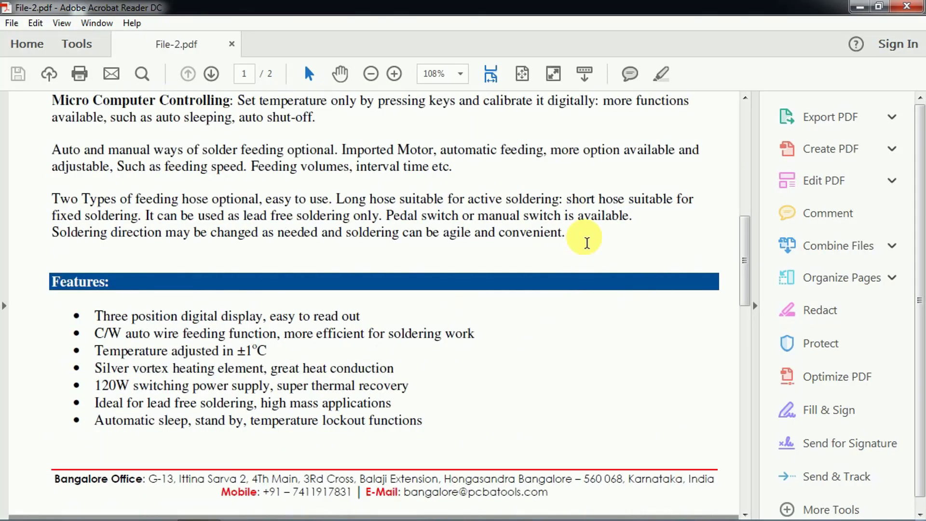
scroll(585, 244, up, 5)
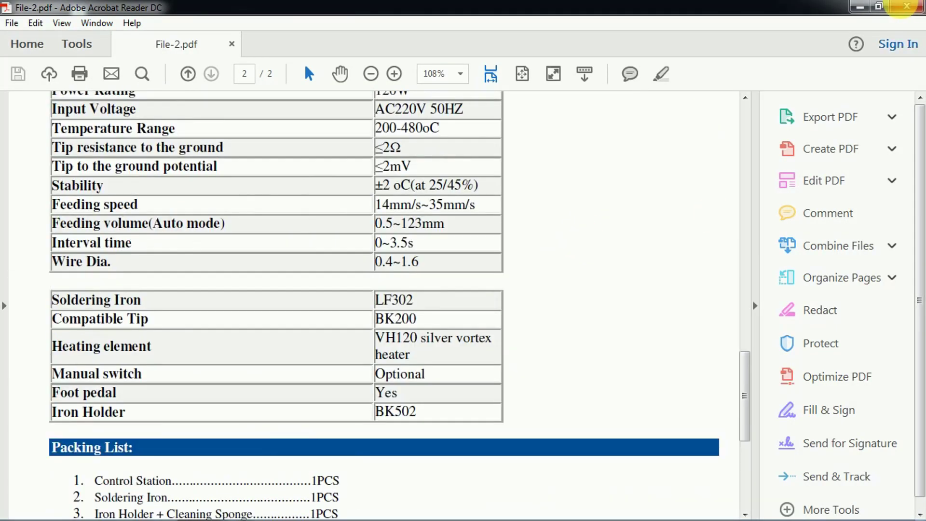
click(907, 5)
Step: Page through File-3's 3 pages in Acrobat Reader and close it
click(186, 212)
double_click(187, 213)
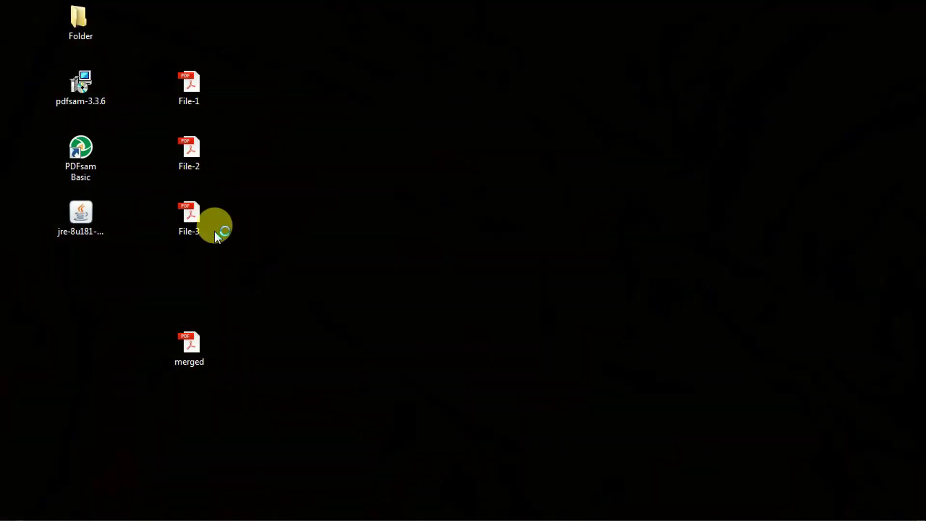
scroll(549, 280, down, 5)
scroll(573, 296, down, 20)
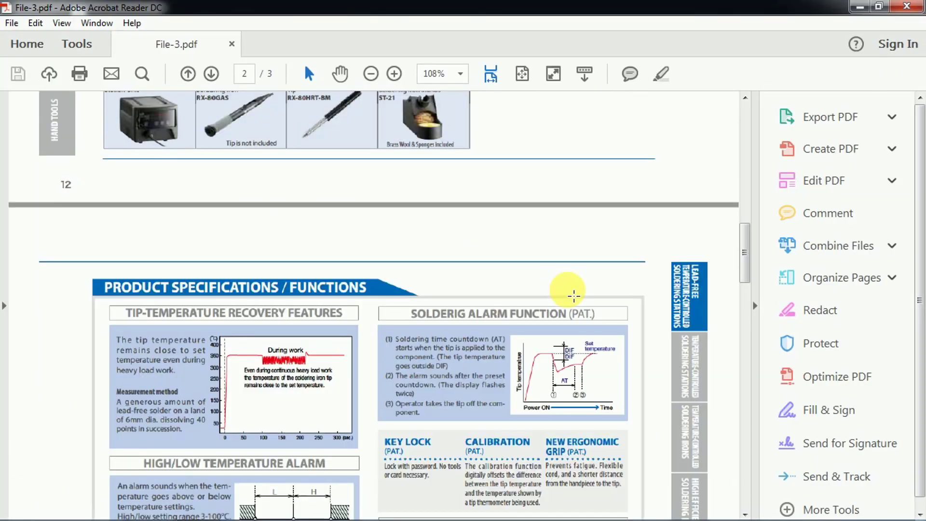
scroll(576, 300, down, 5)
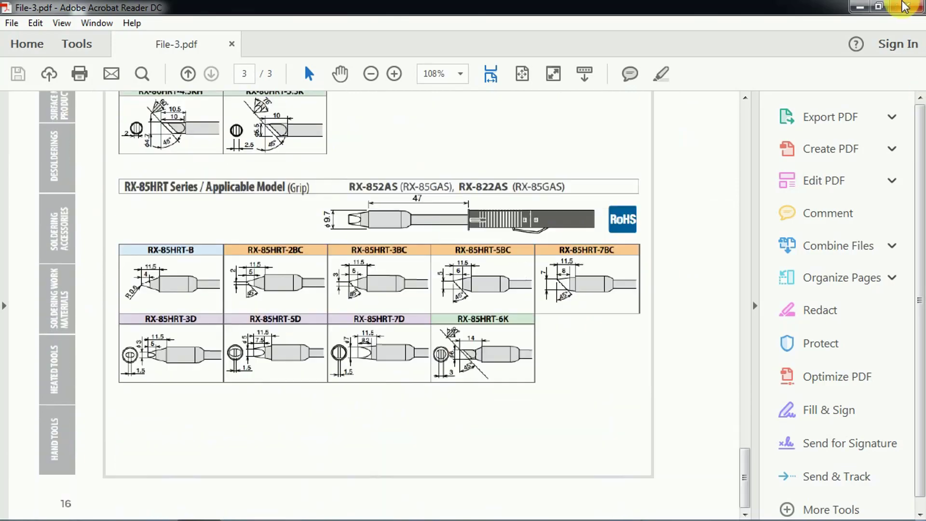
click(906, 6)
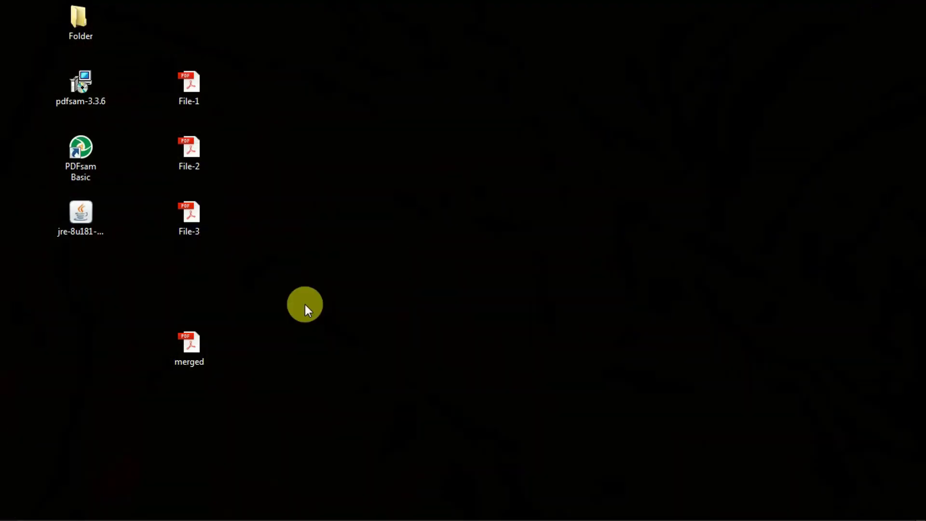
double_click(191, 343)
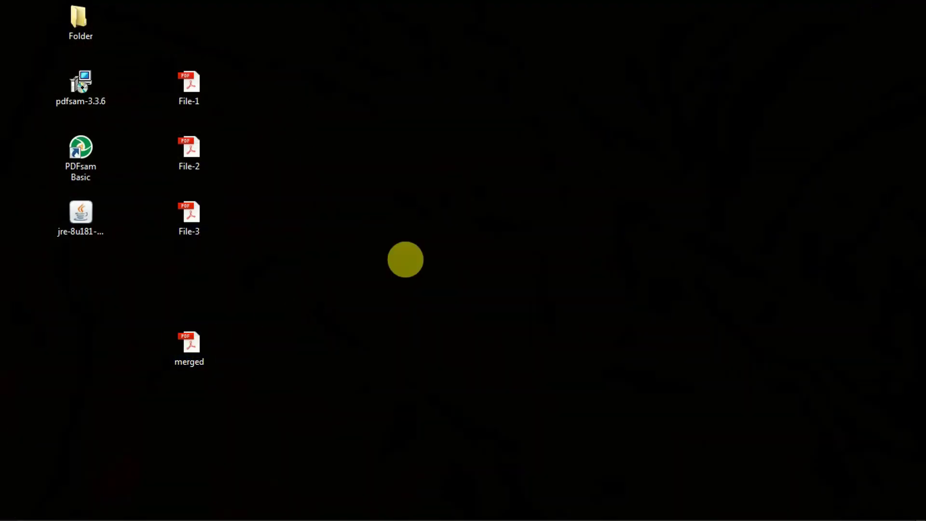
Step: Scroll merged.pdf from page 1 through page 6, then close Acrobat Reader
scroll(513, 234, down, 1)
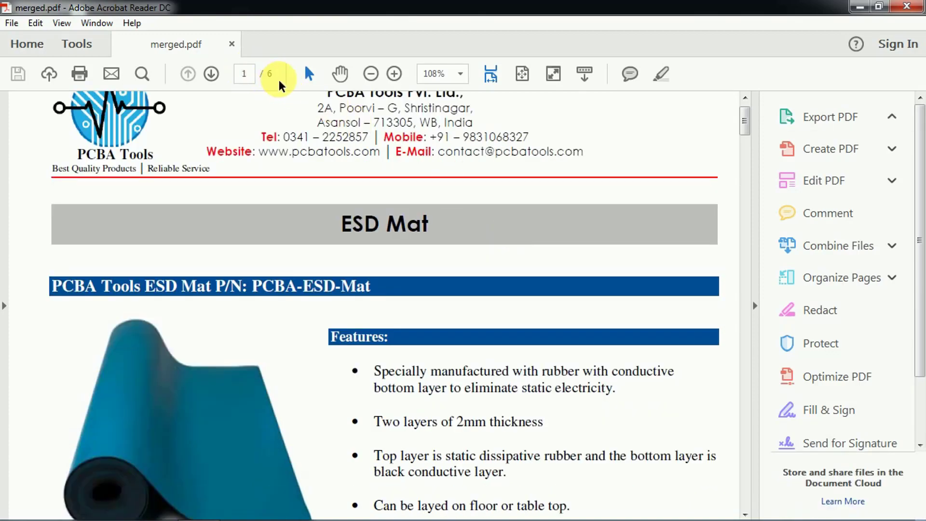
scroll(555, 282, down, 7)
scroll(564, 287, down, 20)
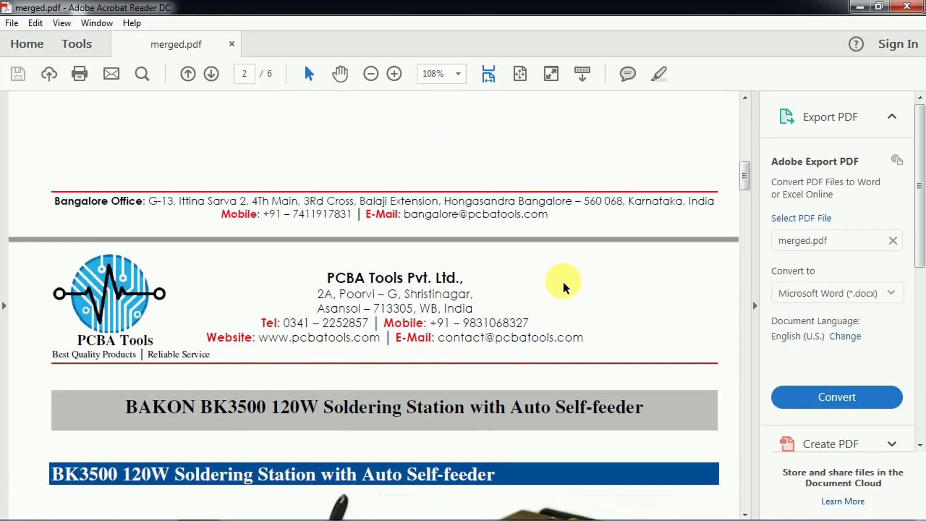
scroll(563, 288, down, 20)
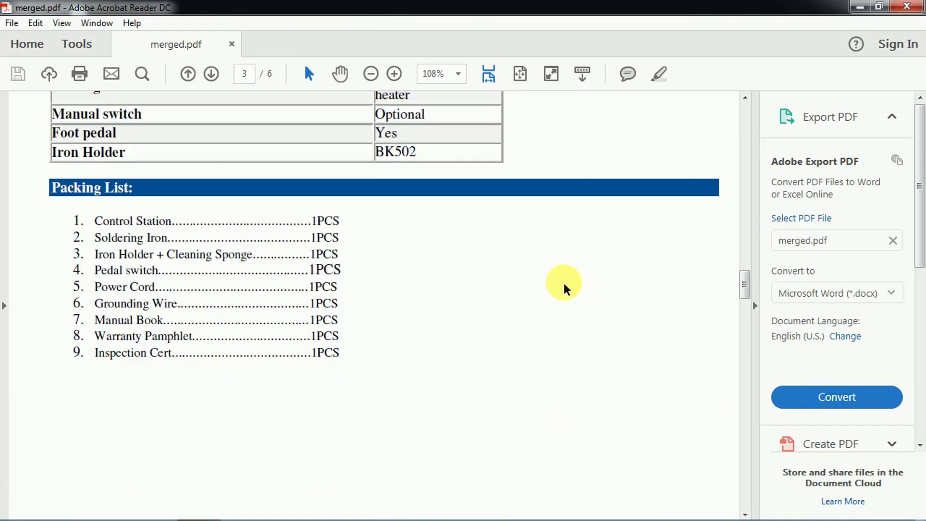
scroll(570, 288, down, 20)
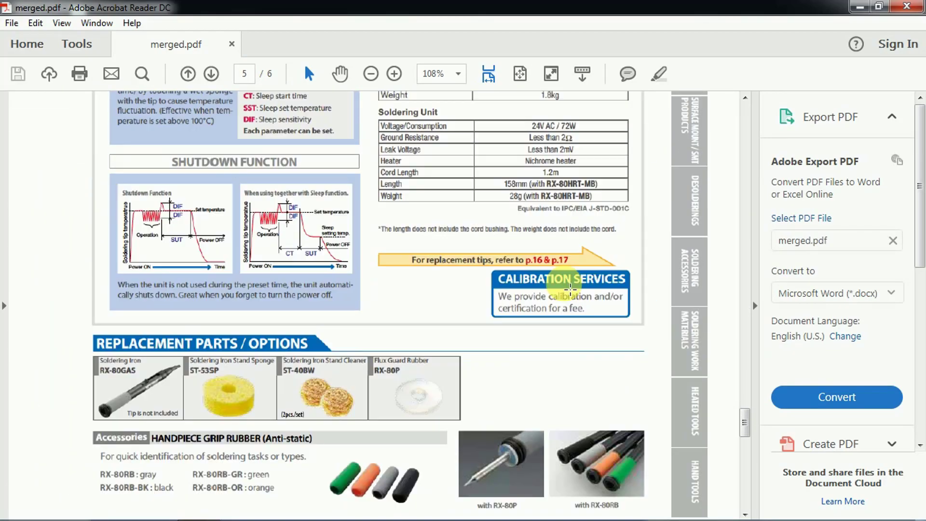
scroll(565, 284, down, 8)
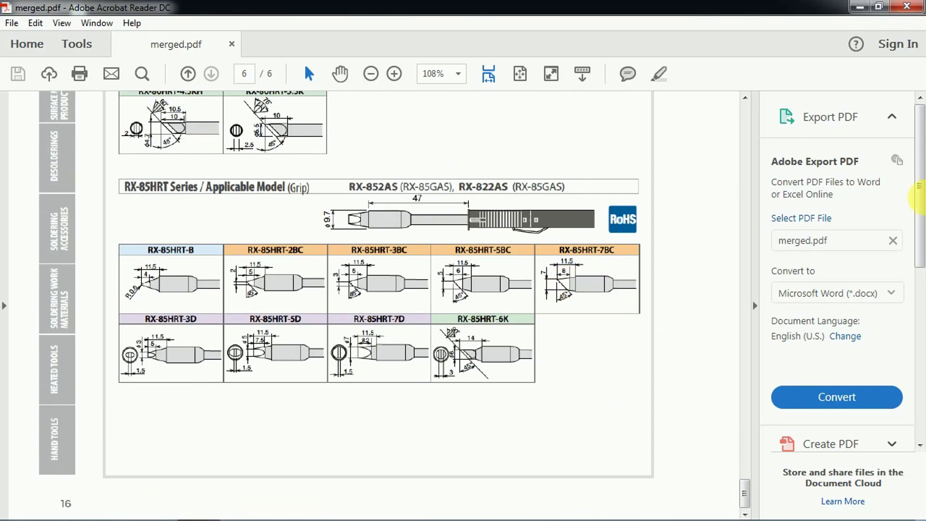
click(905, 6)
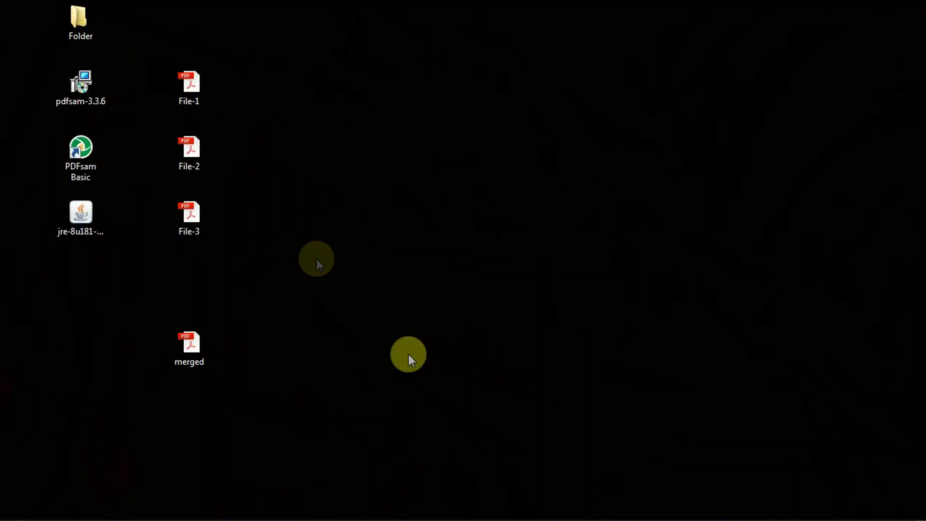
Step: Launch PDFsam Basic, open the Split module, and load merged.pdf from the Desktop
click(193, 340)
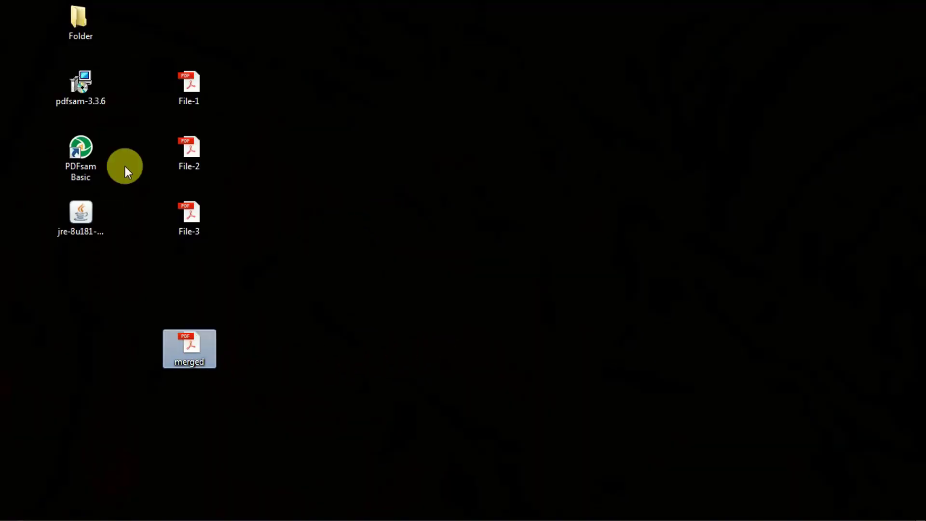
double_click(86, 152)
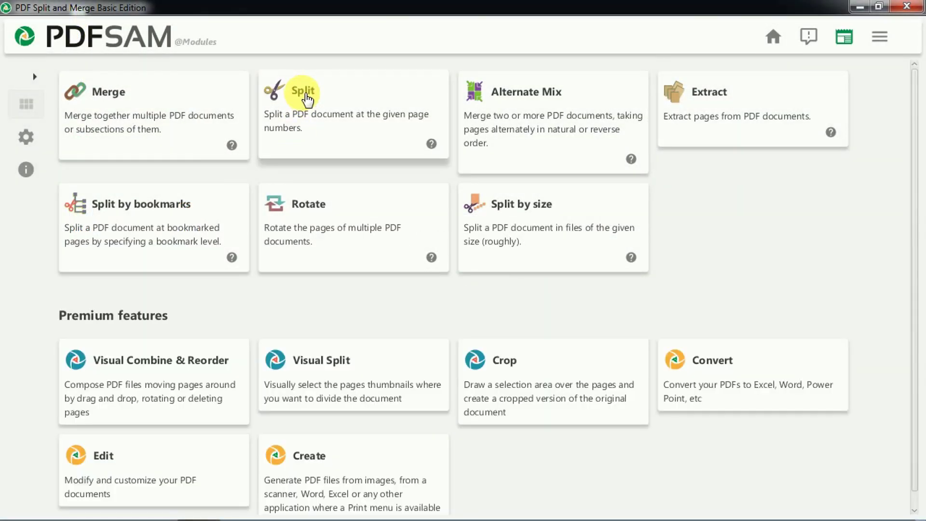
click(303, 92)
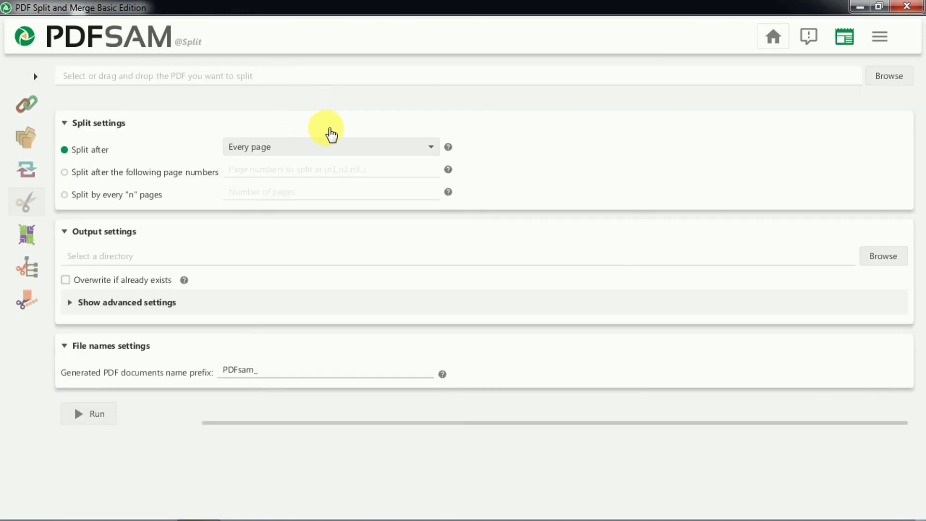
click(887, 79)
drag(455, 120, 458, 251)
click(56, 116)
click(281, 276)
click(350, 339)
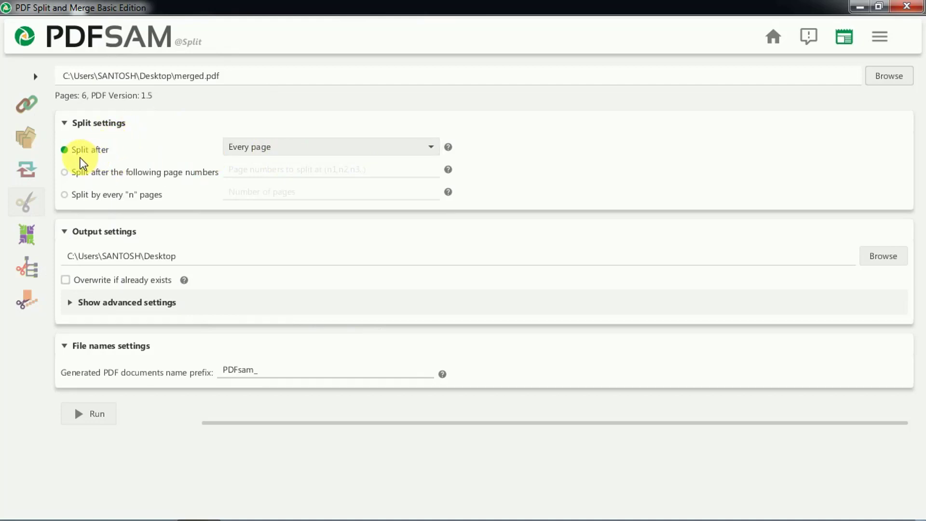
Step: Split merged.pdf after page 3, allowing existing Desktop files to be overwritten
click(293, 152)
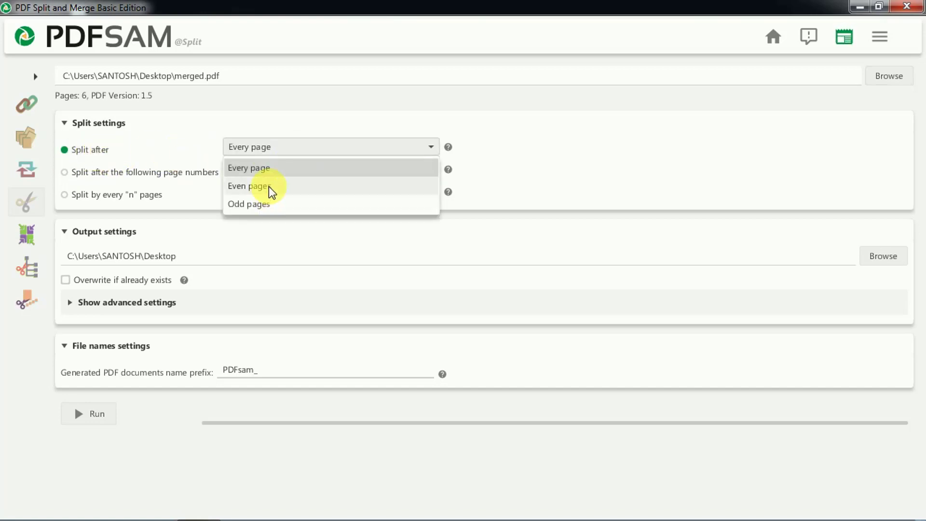
click(111, 174)
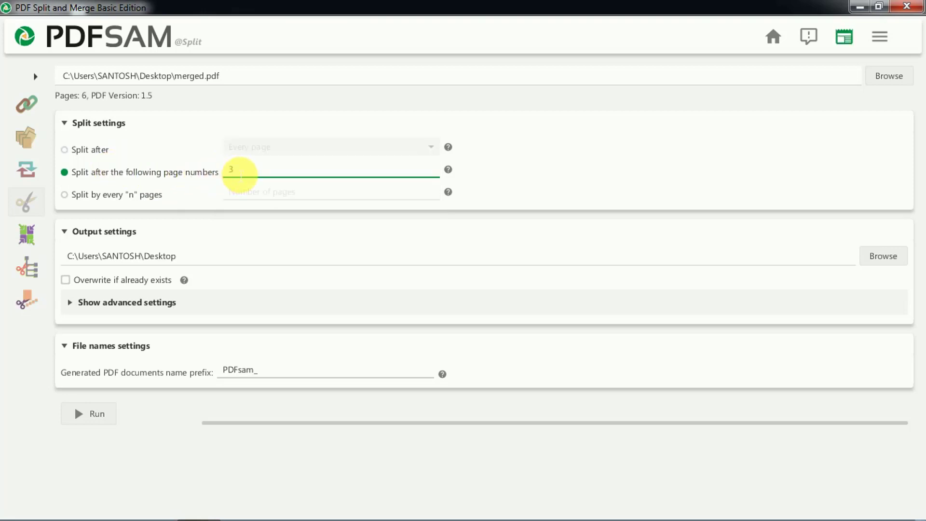
text(3)
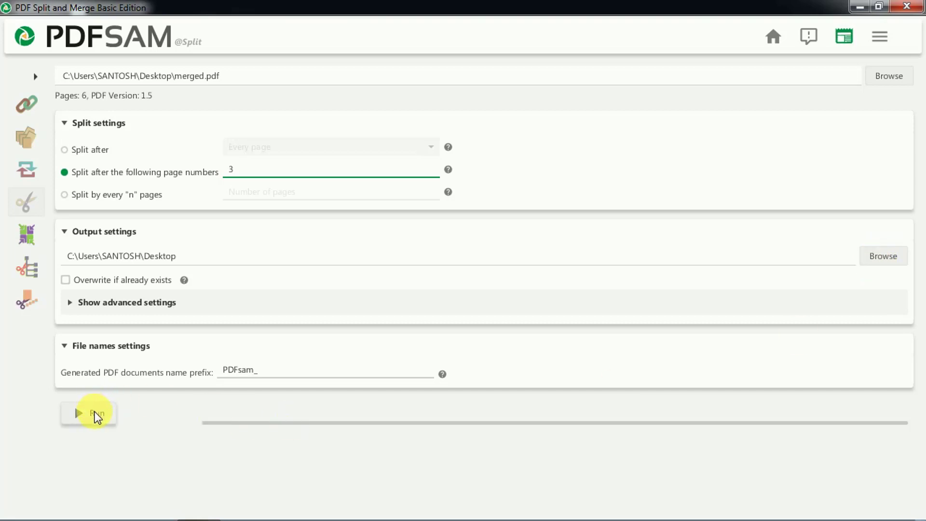
click(94, 413)
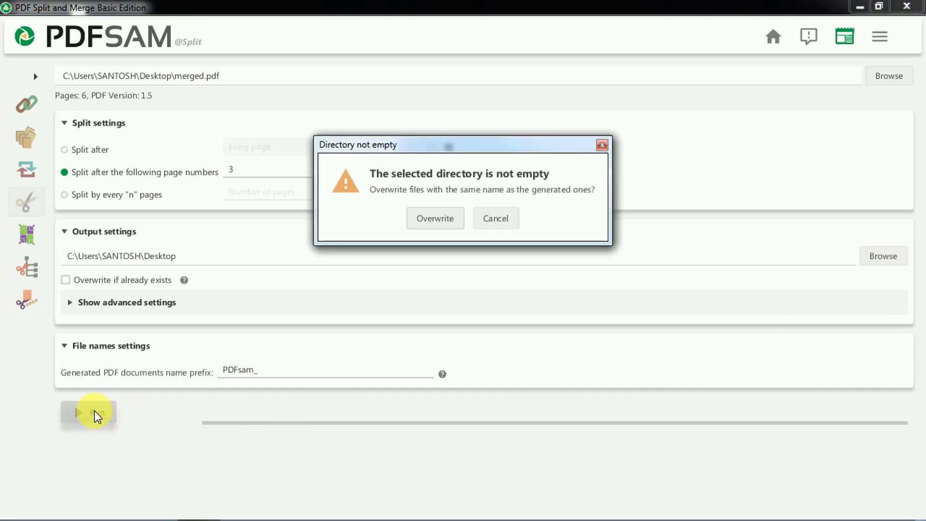
click(435, 220)
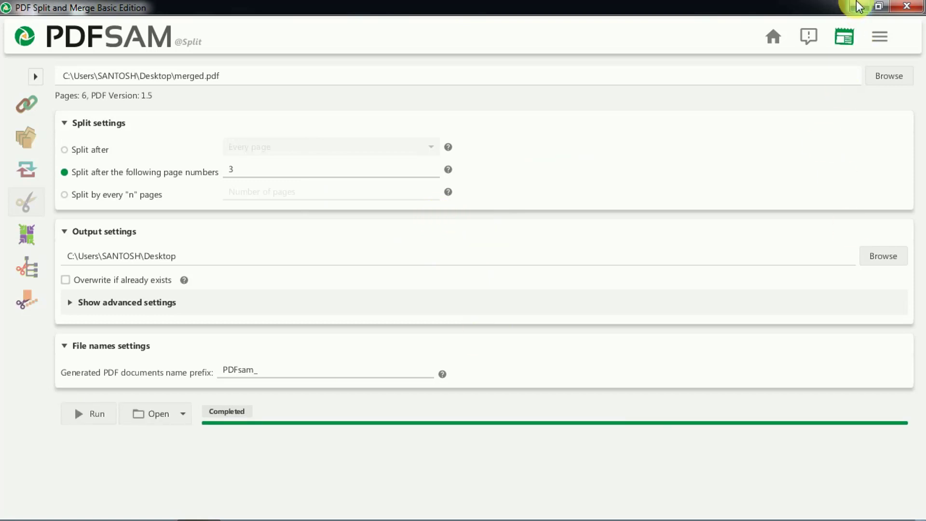
Step: Close PDFsam and arrange 1_PDFsam_merged and 4_PDFsam_merged beside the other desktop files
click(906, 6)
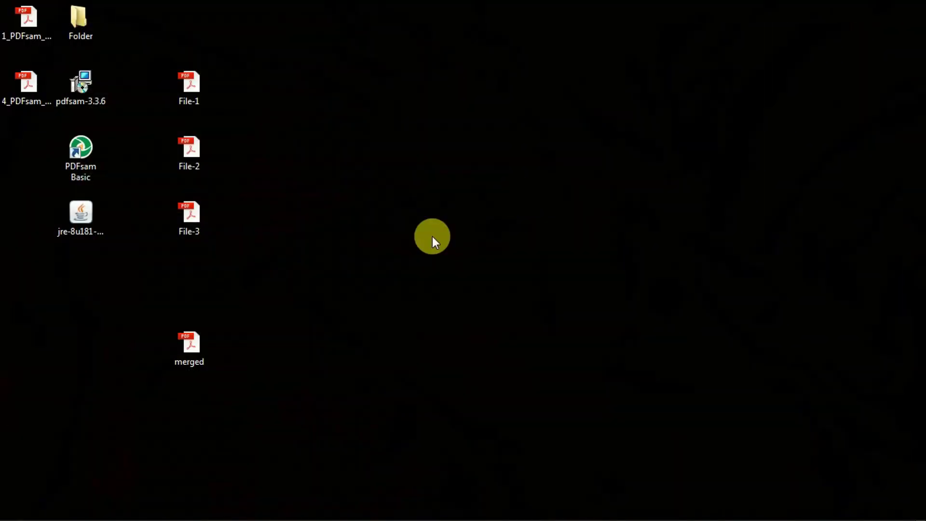
drag(27, 16, 321, 102)
drag(23, 85, 303, 165)
click(351, 152)
Step: Confirm 1_PDFsam_merged.pdf has 3 pages in Acrobat Reader, then close it
double_click(297, 82)
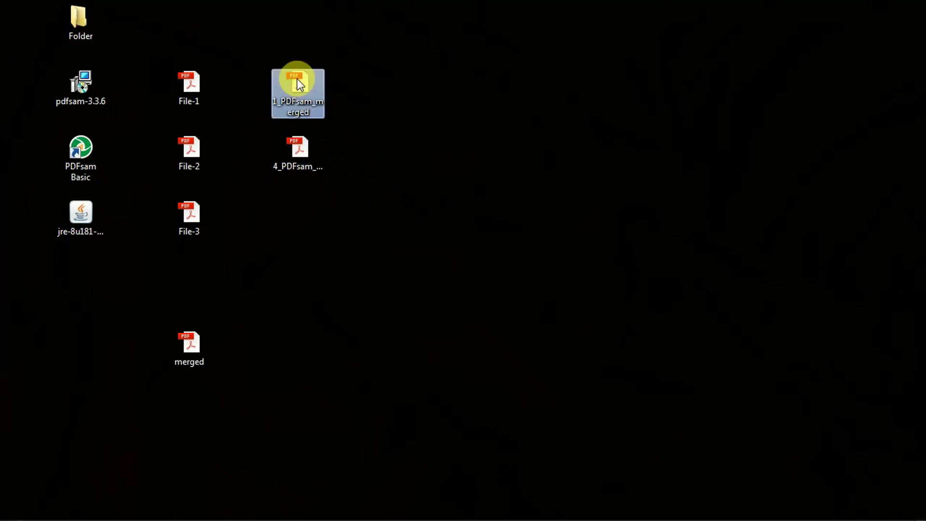
scroll(549, 224, down, 5)
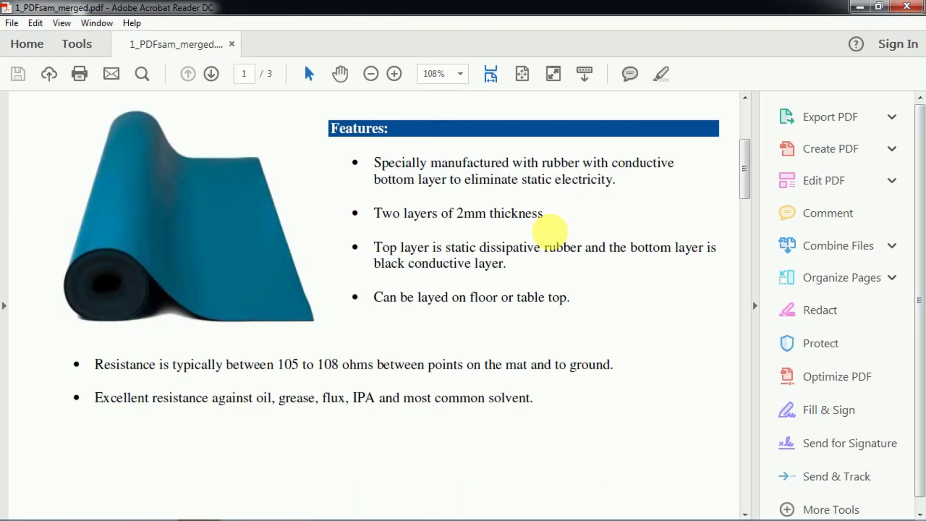
scroll(553, 237, down, 15)
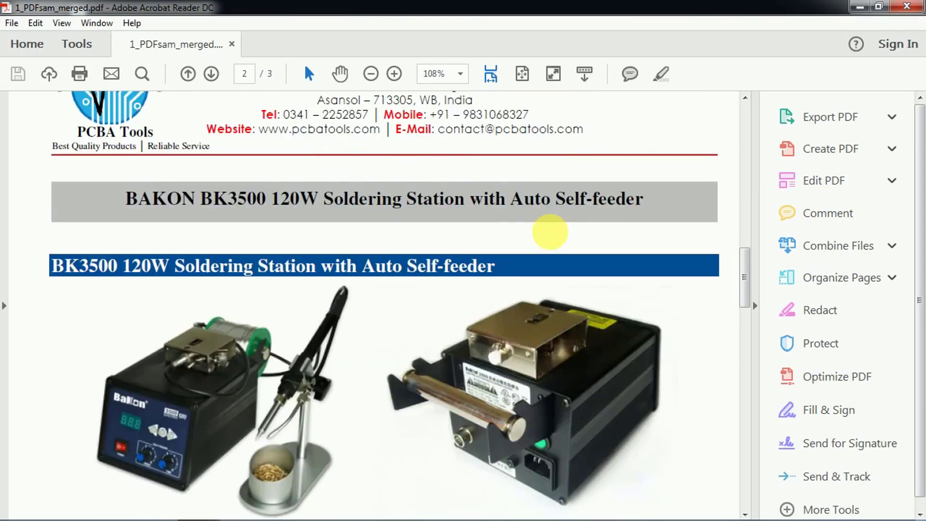
scroll(550, 234, down, 20)
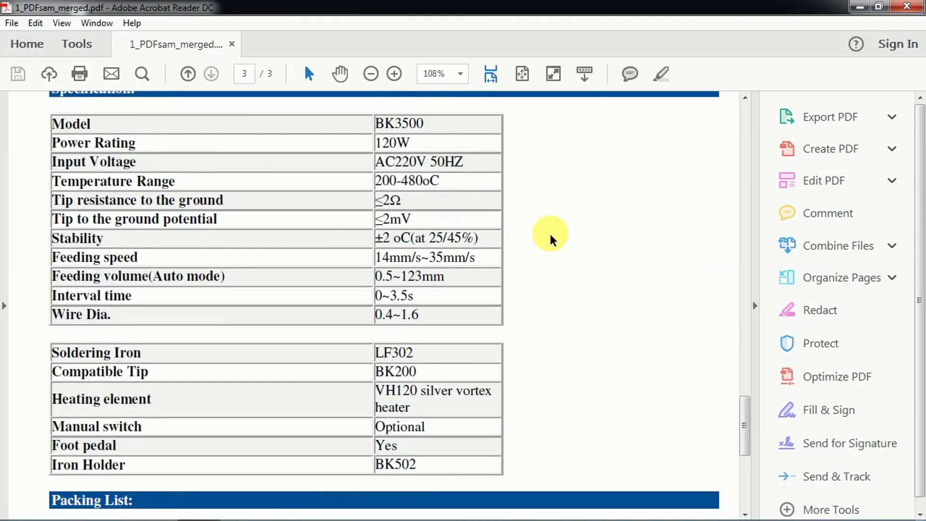
click(905, 6)
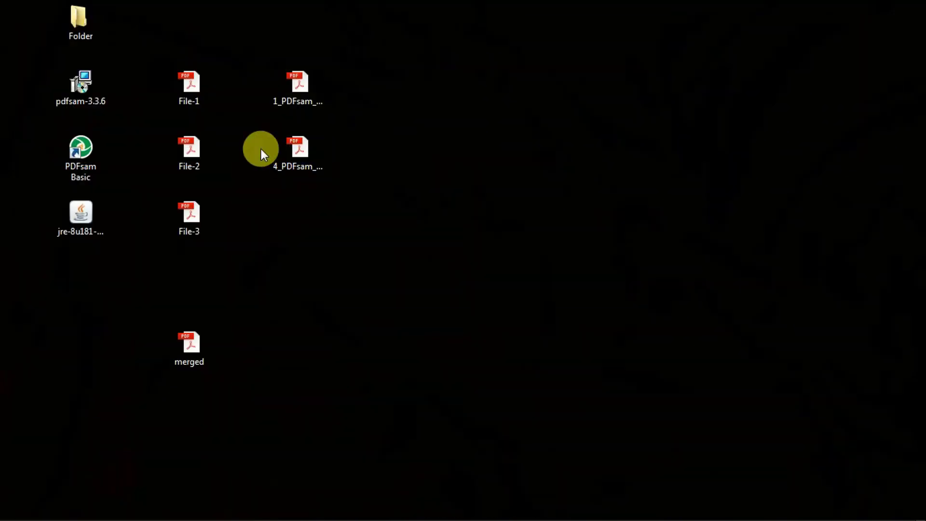
Step: Confirm 4_PDFsam_merged.pdf has 3 pages in Acrobat Reader, then close it
click(302, 146)
double_click(302, 146)
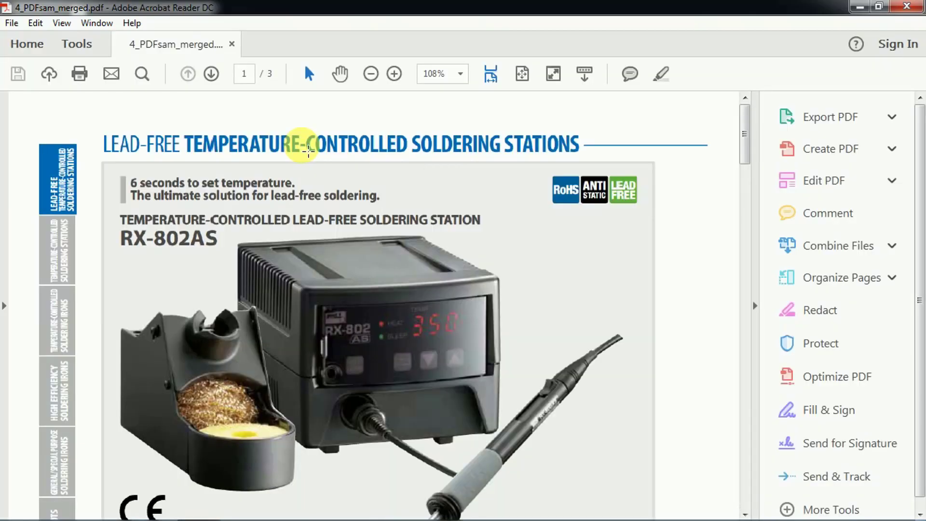
scroll(502, 234, down, 15)
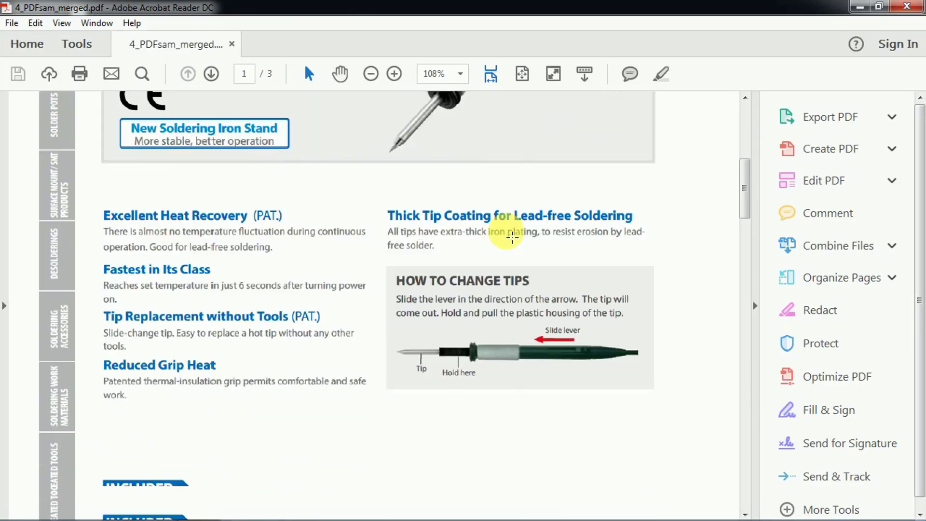
scroll(512, 236, down, 20)
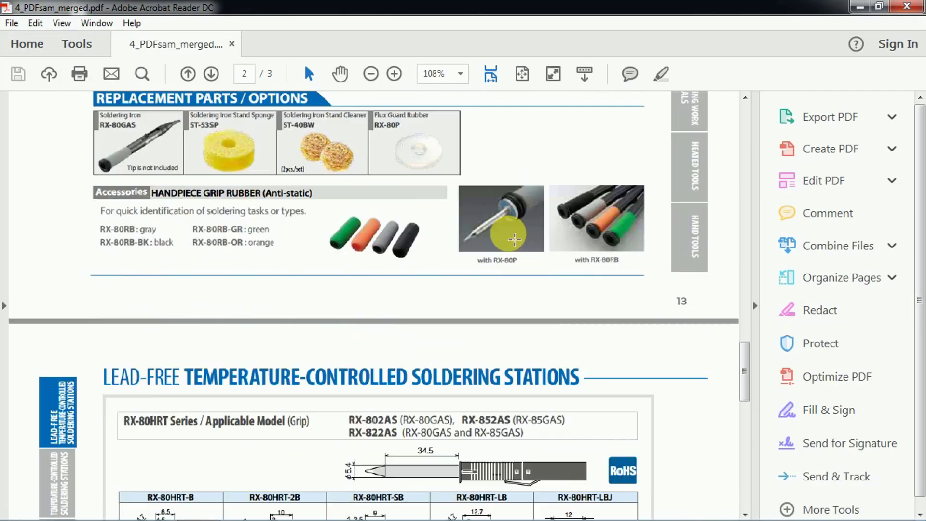
scroll(514, 238, down, 6)
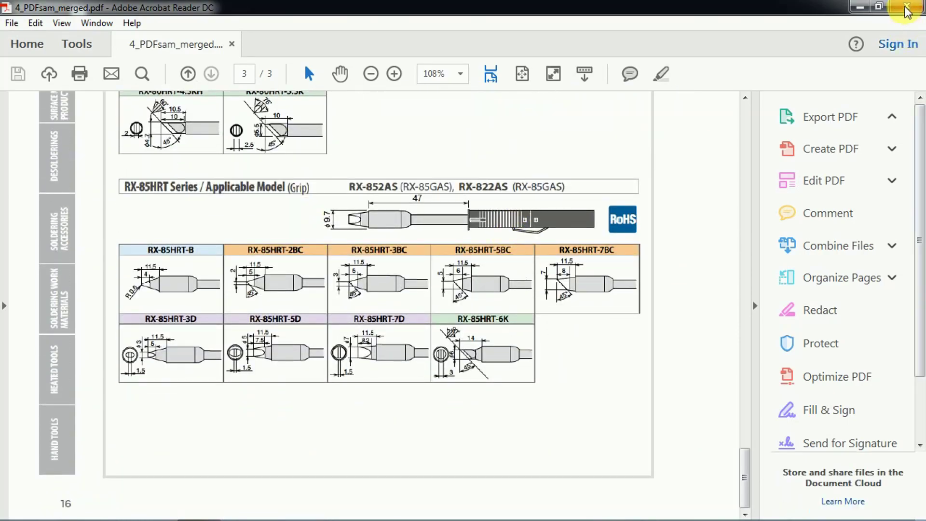
click(906, 5)
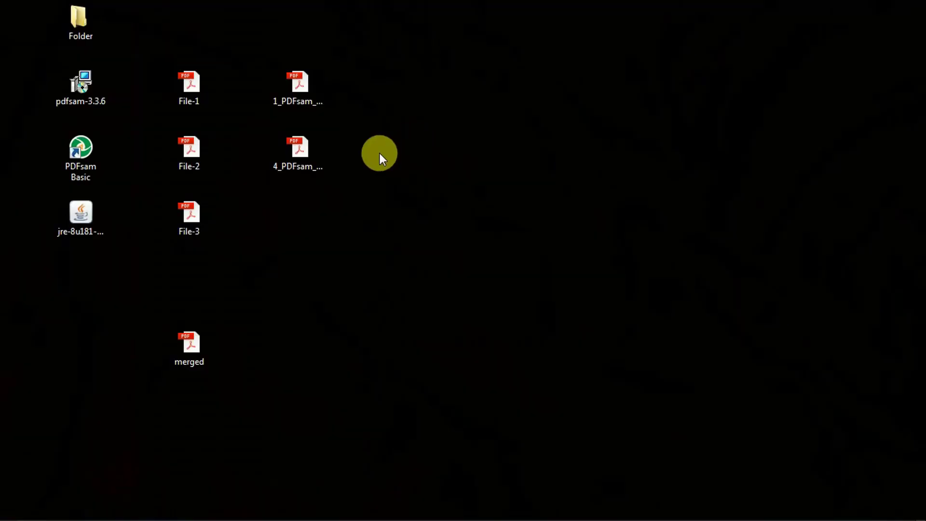
Step: Relaunch PDFsam Basic and load File-2.pdf from the Desktop into the Rotate module
double_click(89, 148)
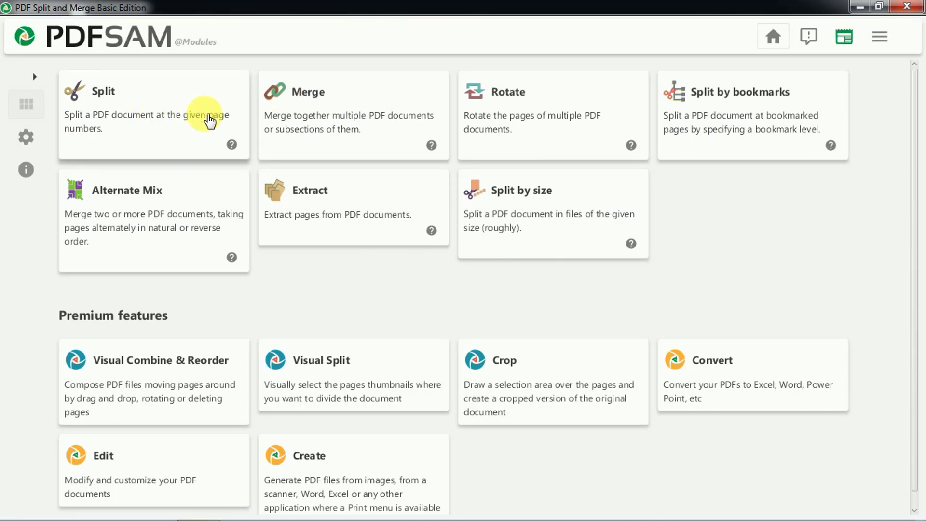
click(510, 98)
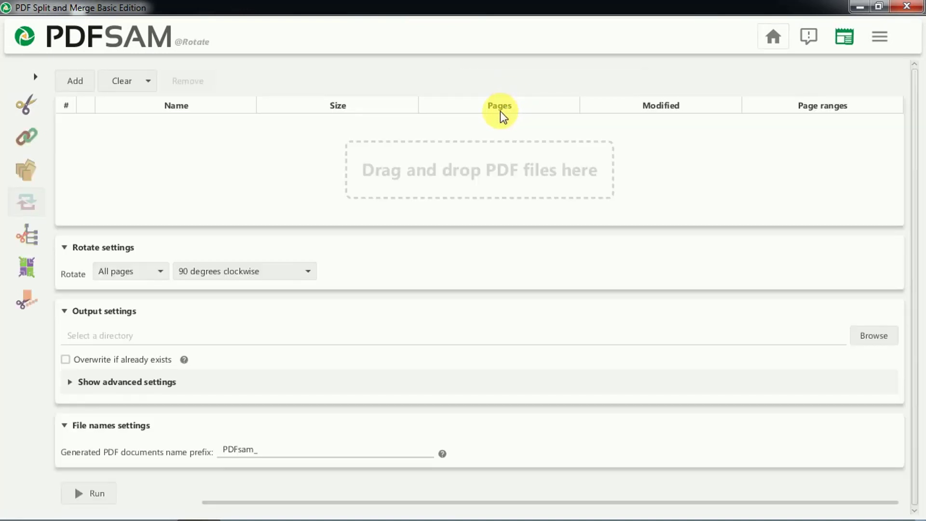
click(74, 81)
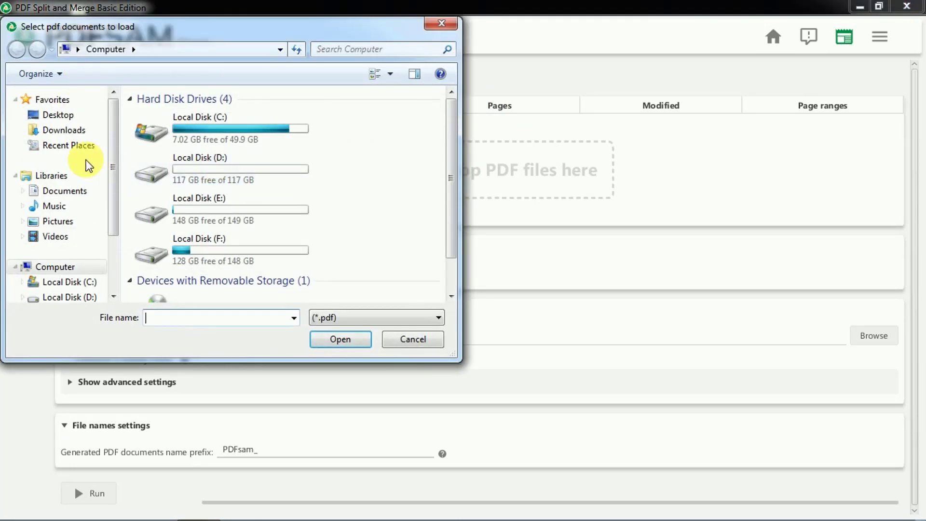
click(57, 114)
drag(454, 138, 455, 205)
click(195, 265)
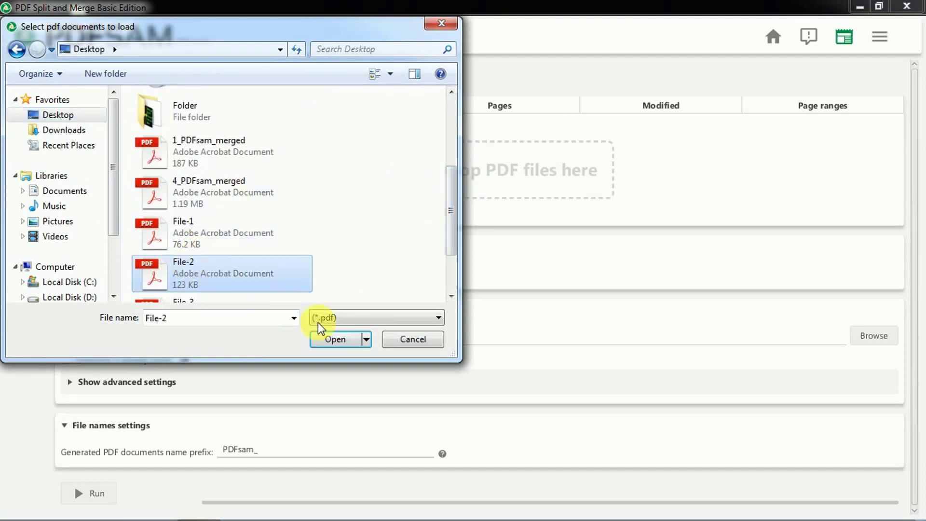
click(341, 339)
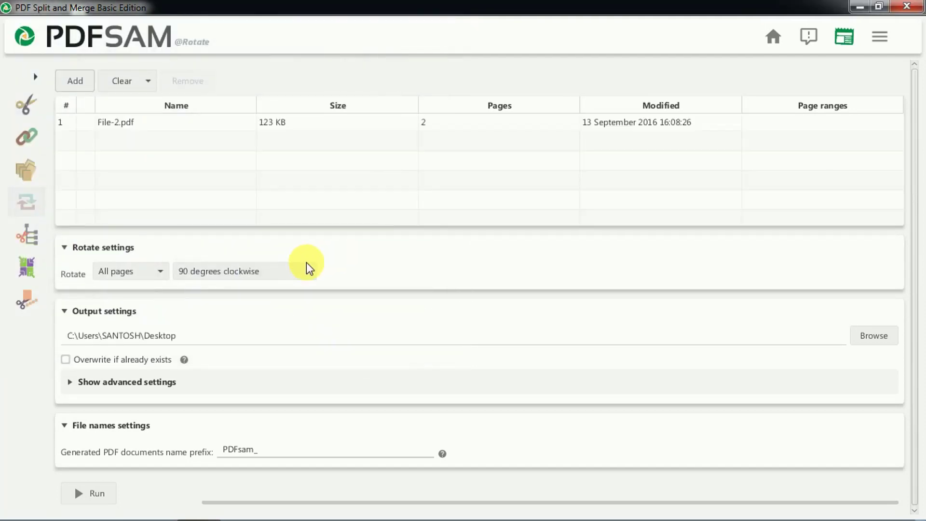
Step: Rotate File-2's even pages 90 degrees clockwise, overwriting existing Desktop output files
click(161, 276)
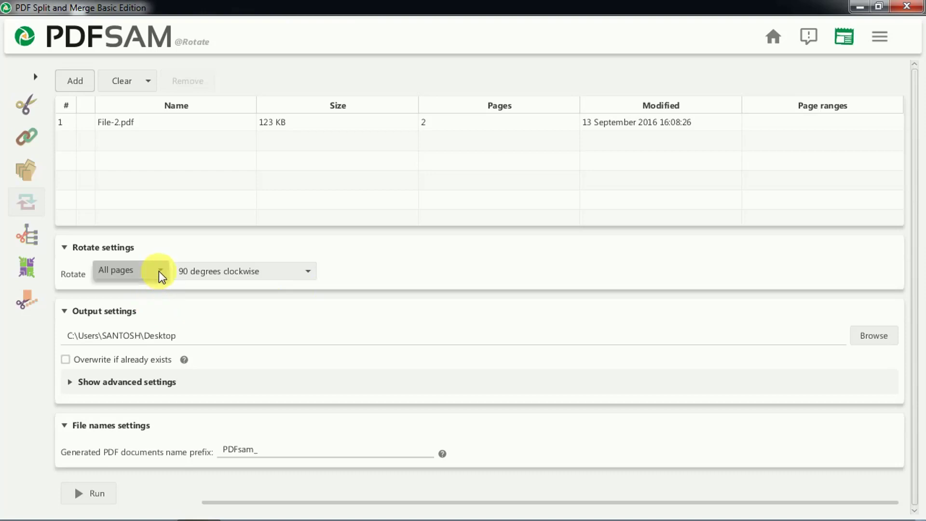
click(161, 276)
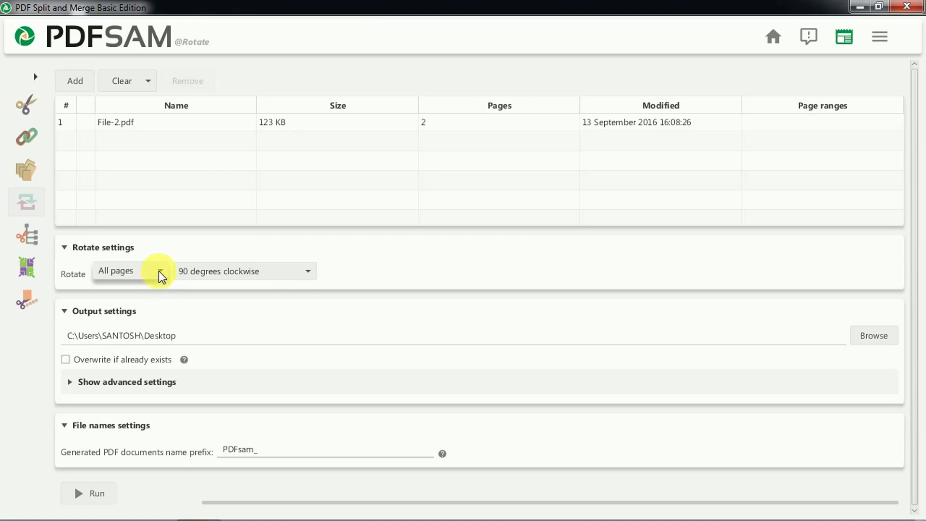
click(288, 275)
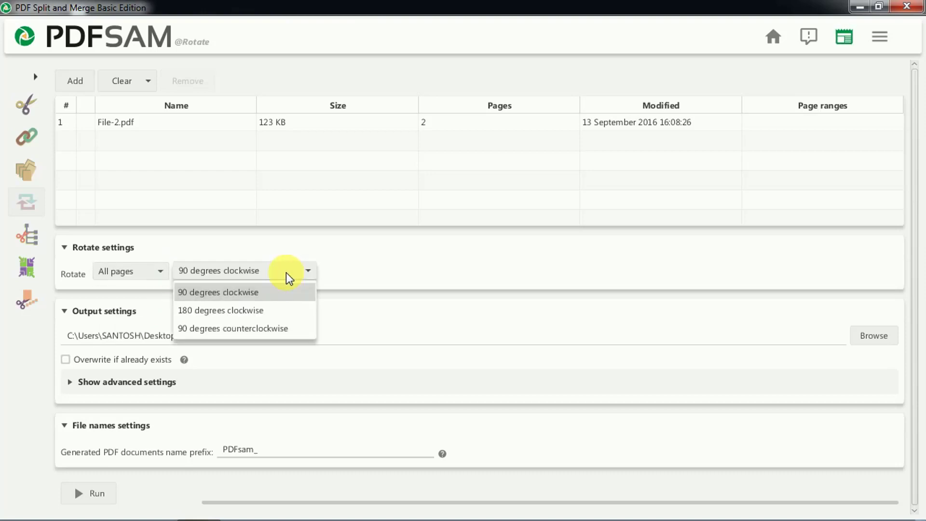
click(231, 296)
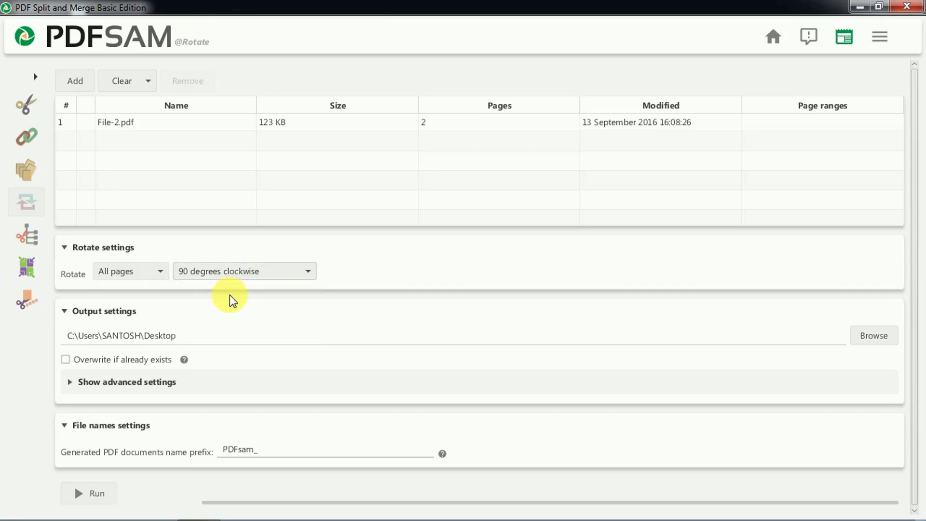
click(161, 273)
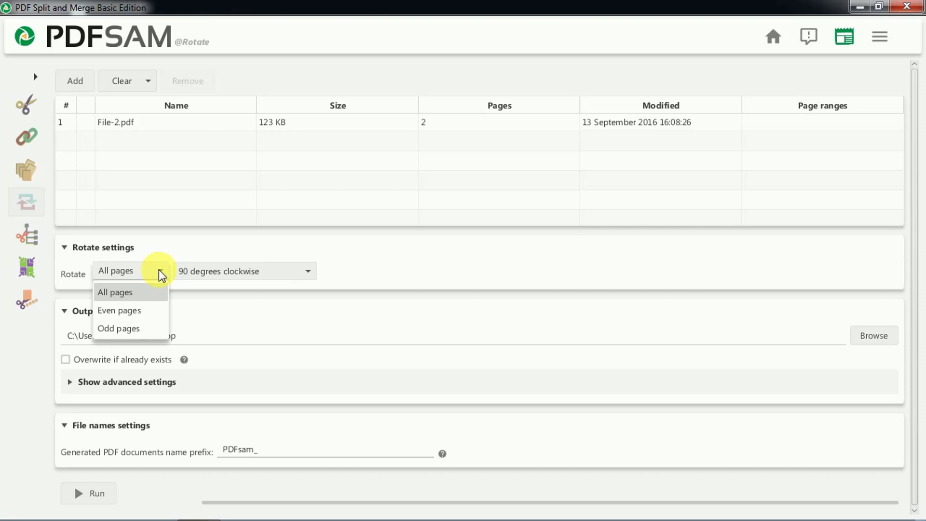
click(120, 311)
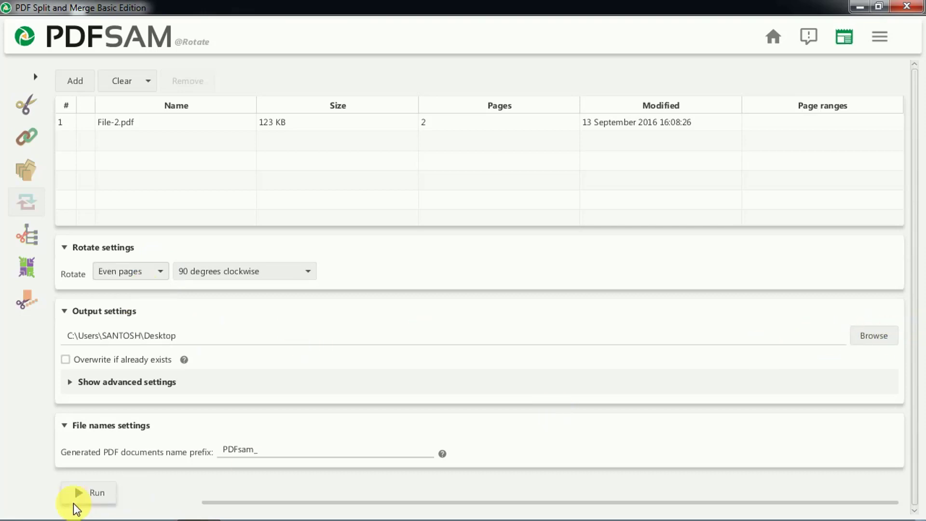
click(92, 491)
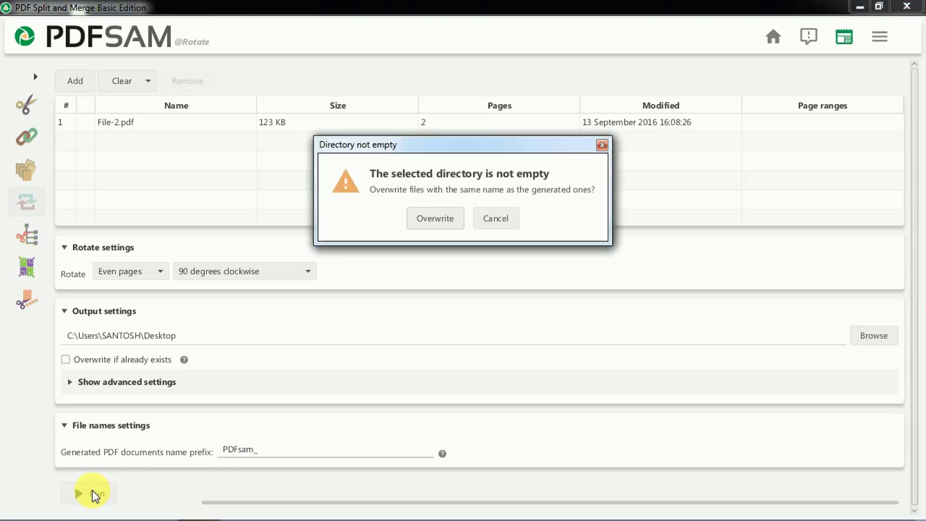
click(435, 218)
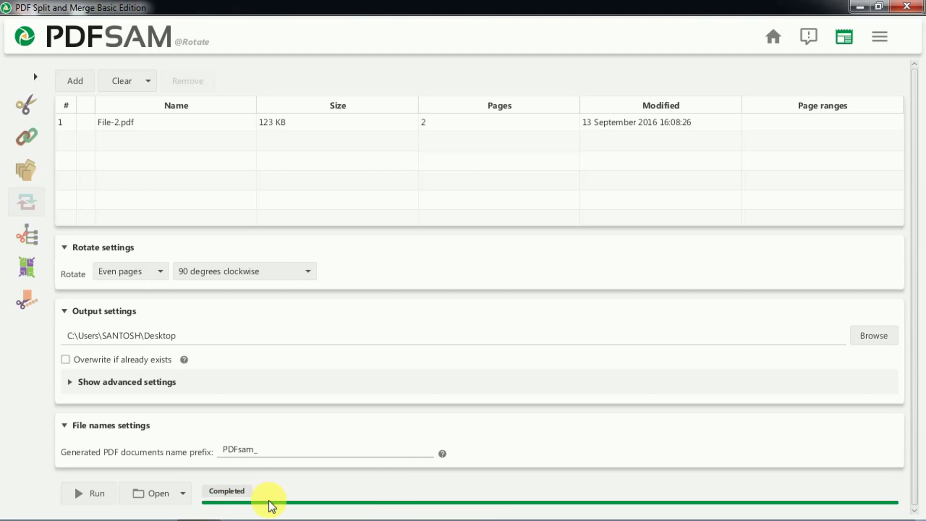
Step: Check in Acrobat Reader that page 2 of PDFsam_File-2.pdf is sideways, then relaunch PDFsam Basic
click(859, 7)
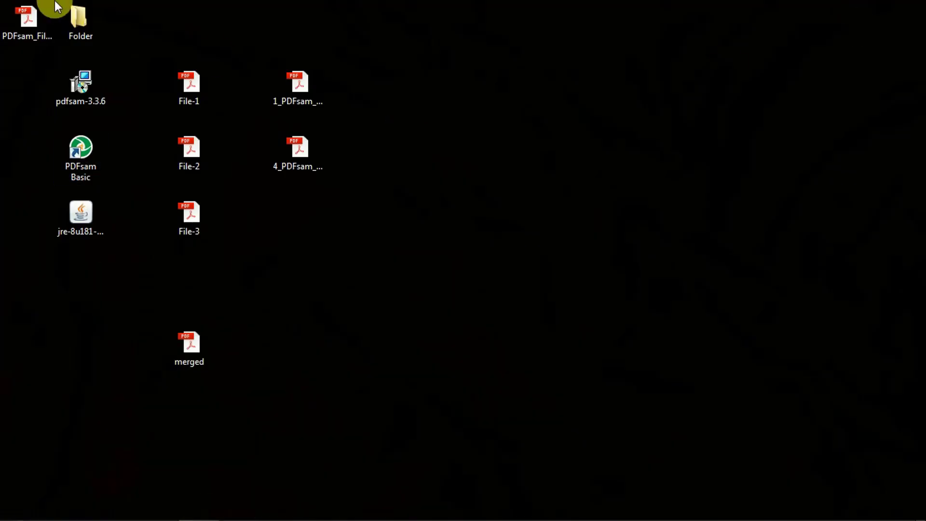
click(43, 36)
drag(309, 237, 307, 236)
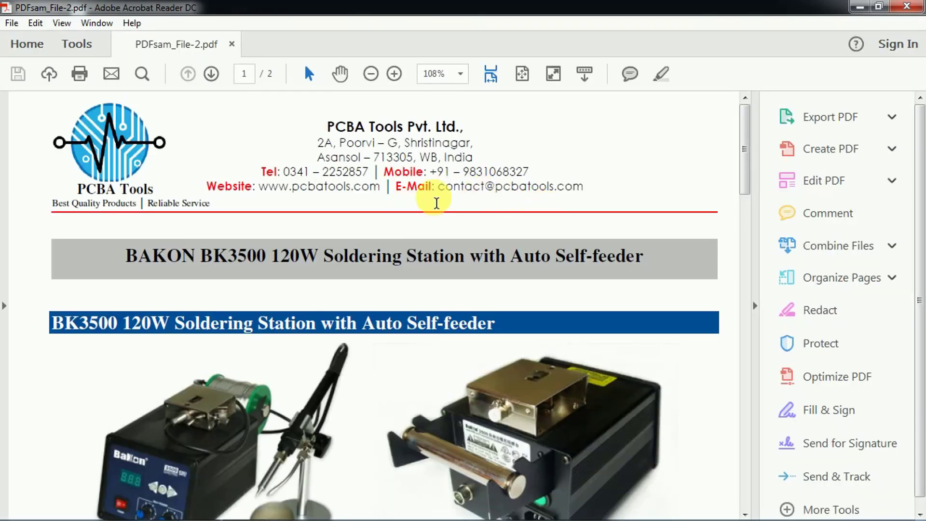
scroll(471, 217, down, 15)
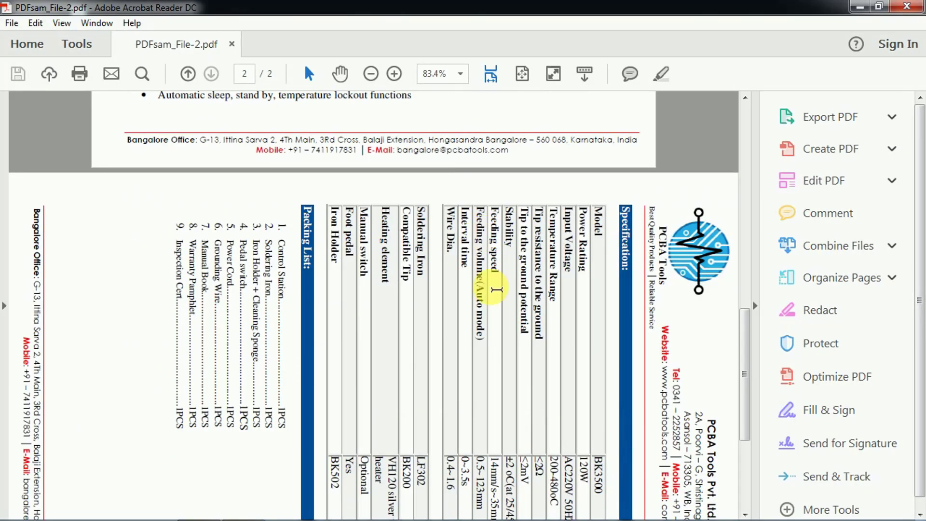
scroll(528, 294, down, 5)
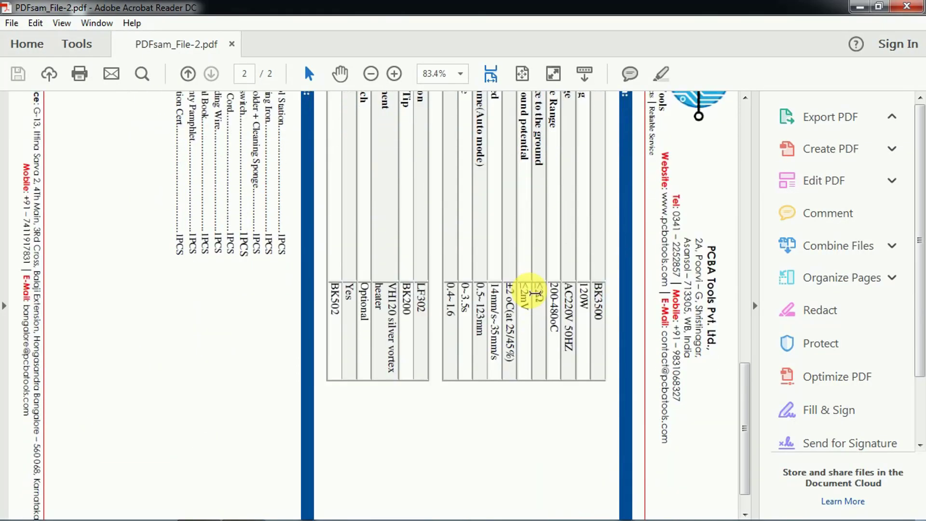
scroll(535, 292, down, 3)
scroll(536, 291, up, 9)
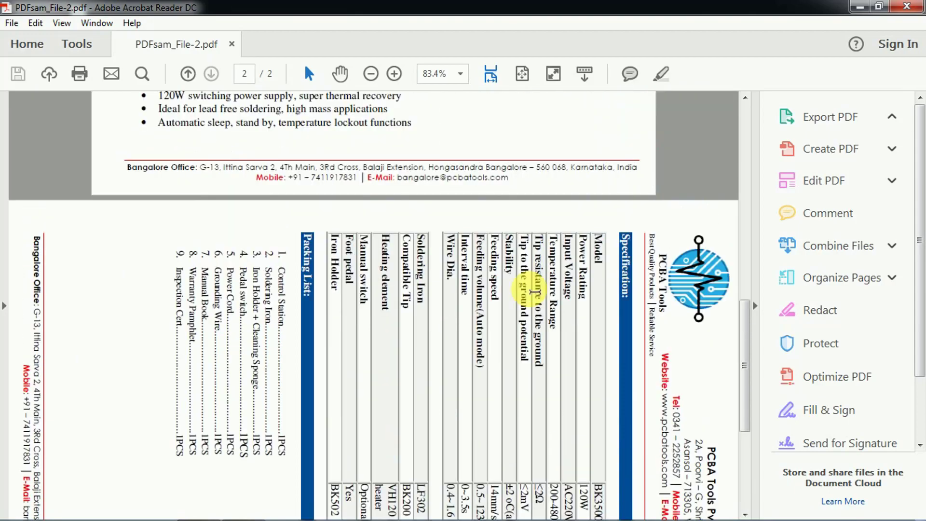
scroll(533, 292, down, 7)
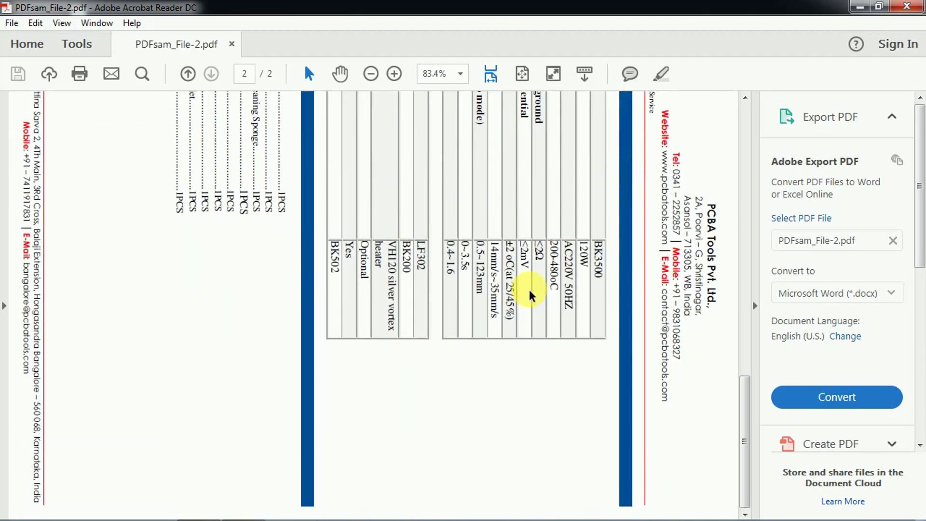
click(906, 6)
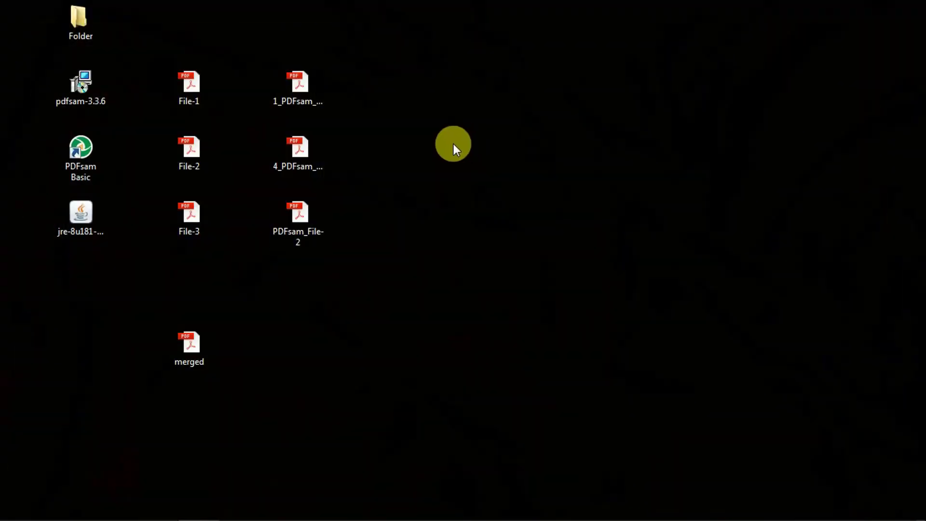
double_click(87, 150)
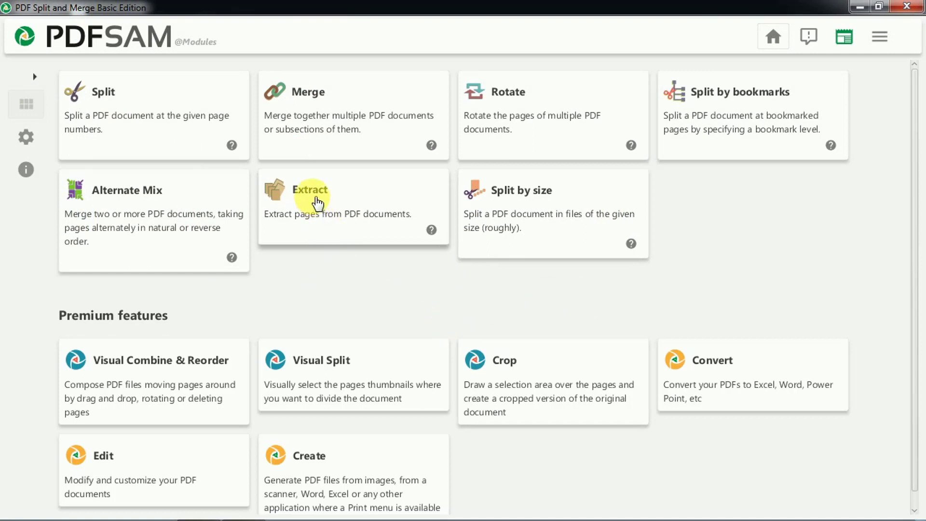
Step: Open the Extract module and load the six-page merged.pdf from the Desktop
click(319, 196)
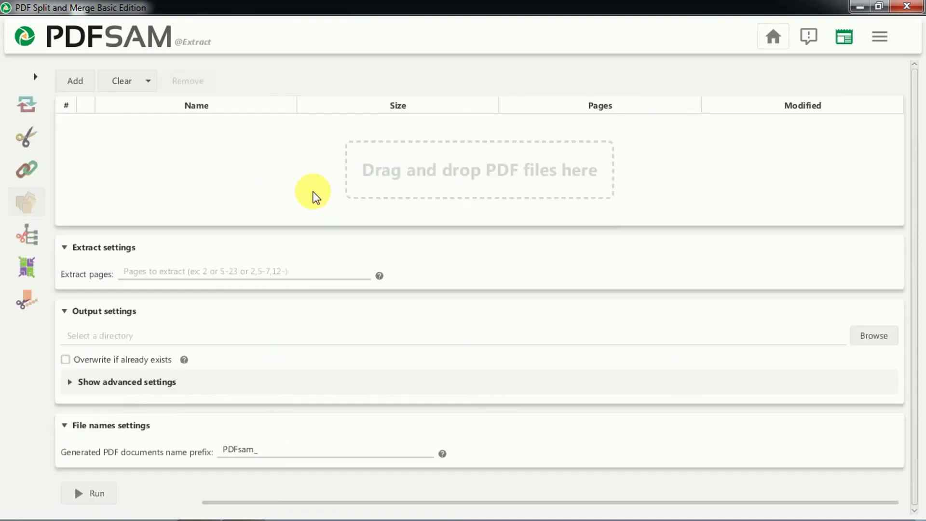
click(78, 81)
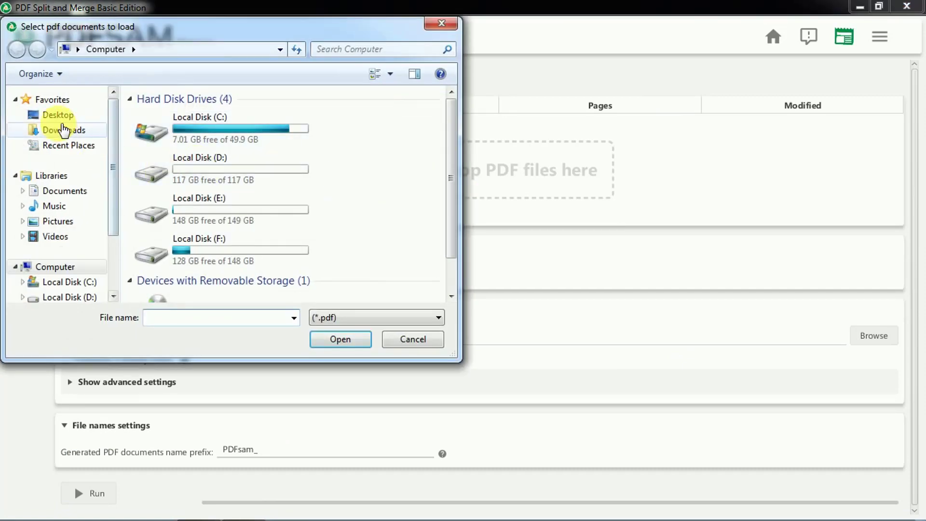
click(58, 115)
drag(454, 134, 441, 262)
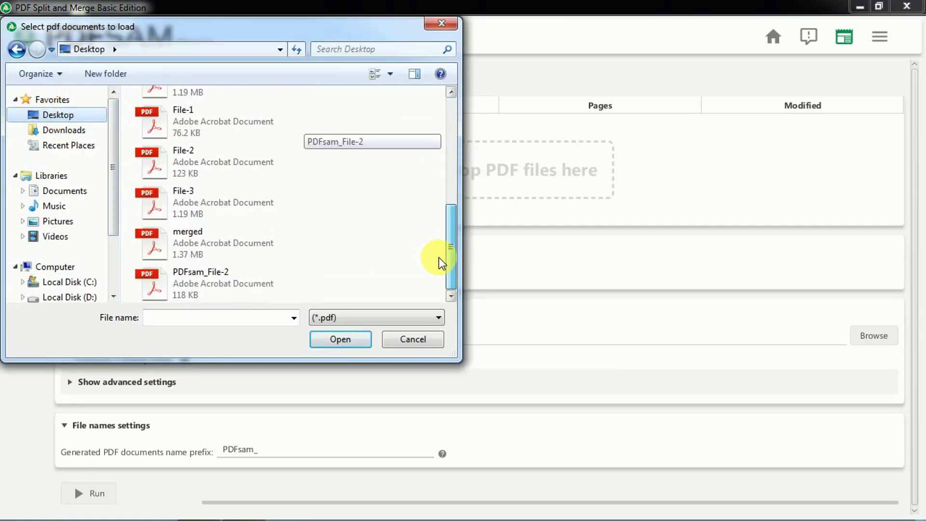
click(182, 238)
click(350, 340)
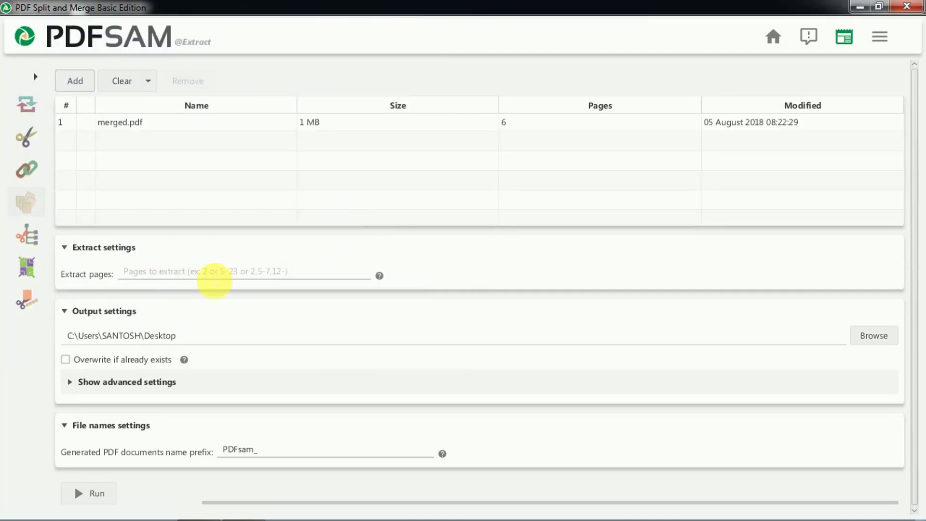
Step: Extract pages 2,4 of merged.pdf to the Desktop, overwriting existing files, and close PDFsam
click(213, 276)
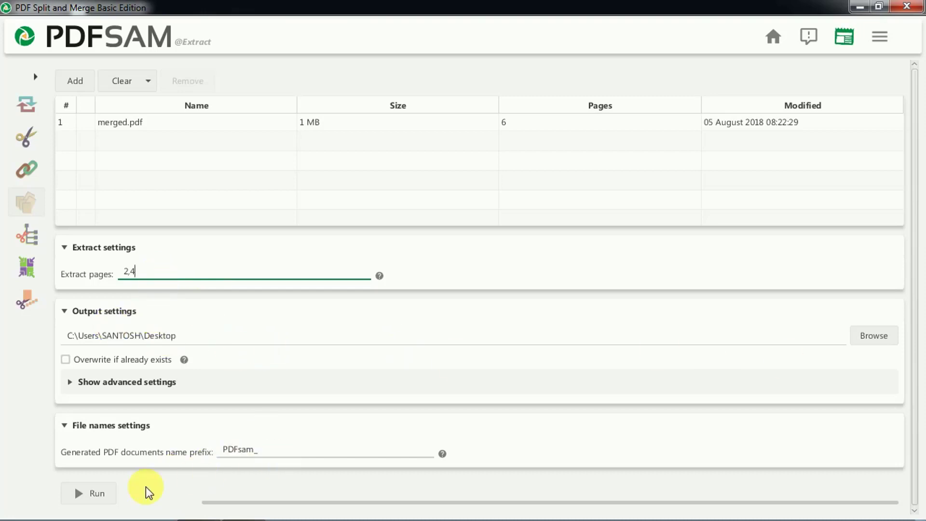
click(83, 491)
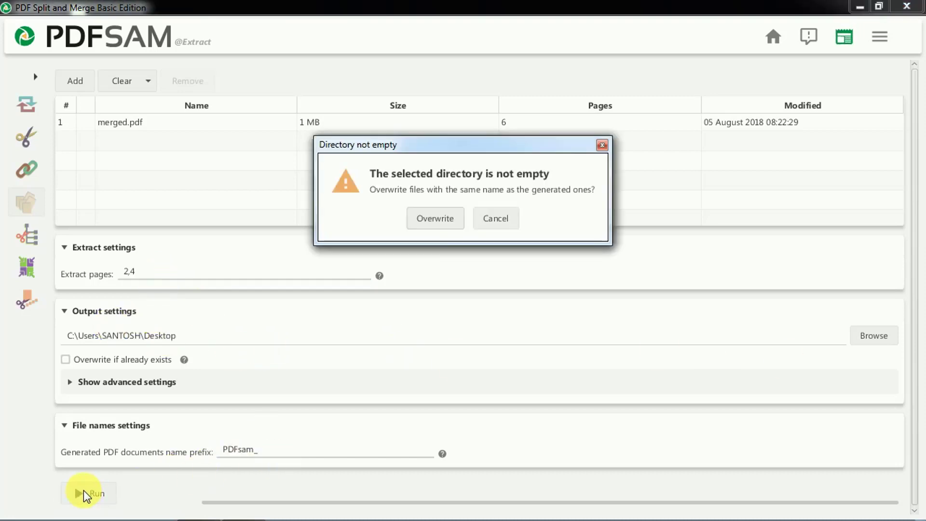
click(429, 221)
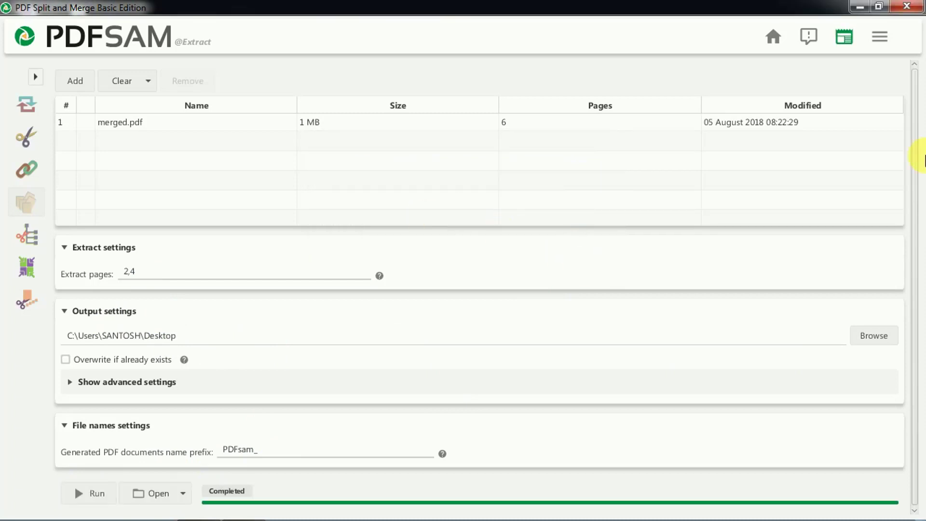
click(903, 7)
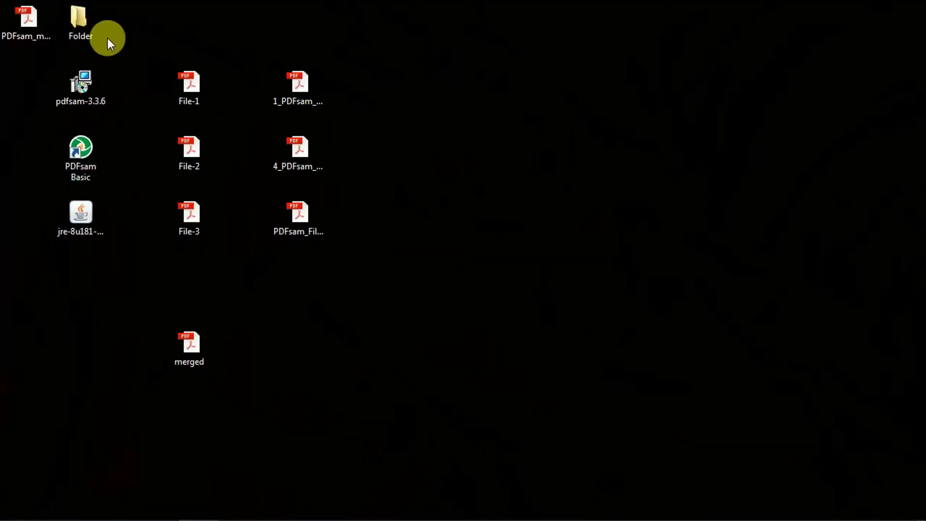
Step: Open PDFsam_merged.pdf in Acrobat Reader and scroll through its two pages
double_click(25, 16)
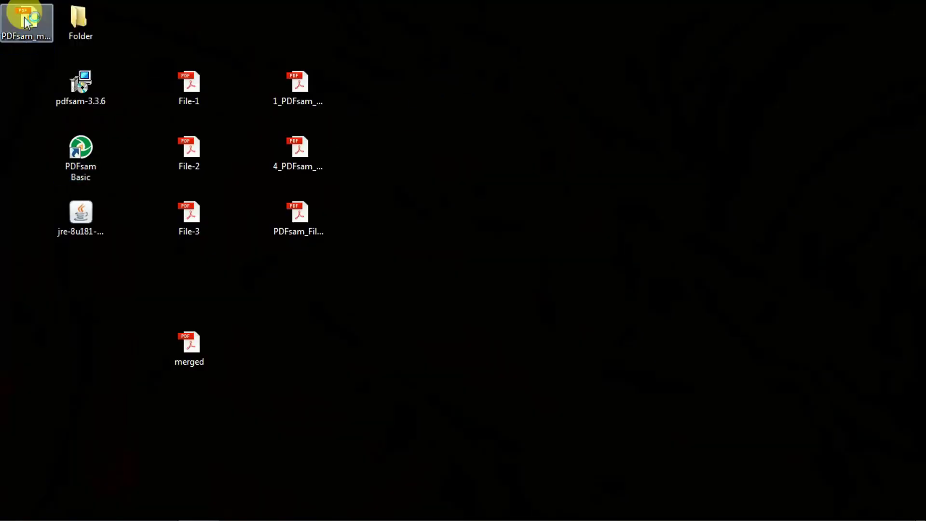
scroll(649, 241, down, 15)
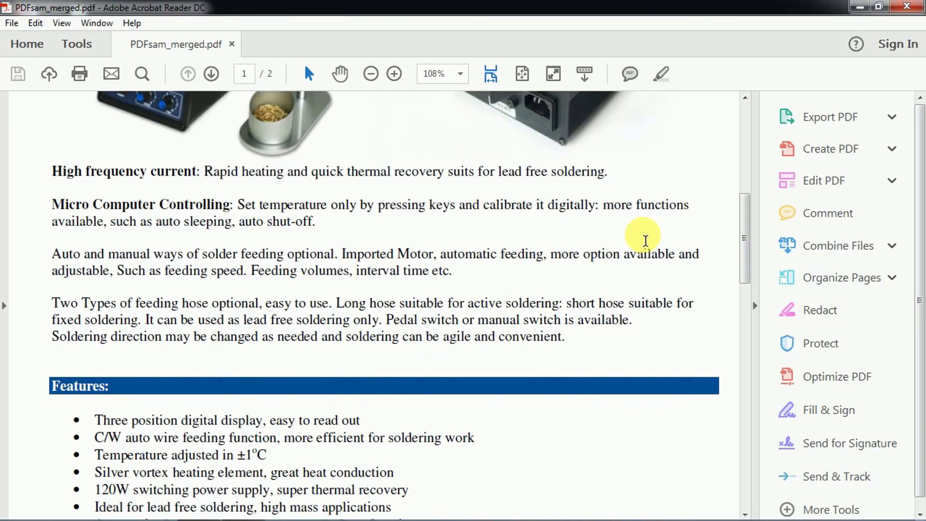
scroll(649, 240, up, 15)
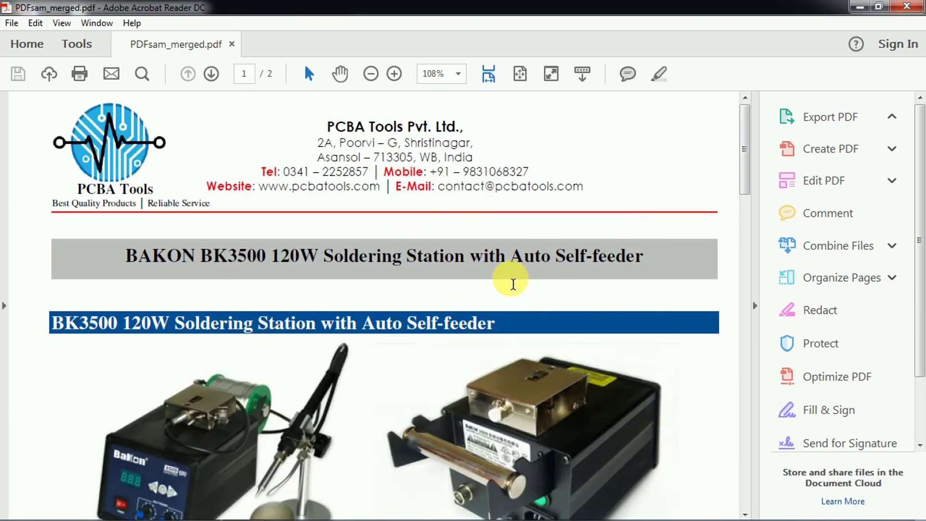
scroll(519, 281, down, 5)
scroll(521, 282, down, 15)
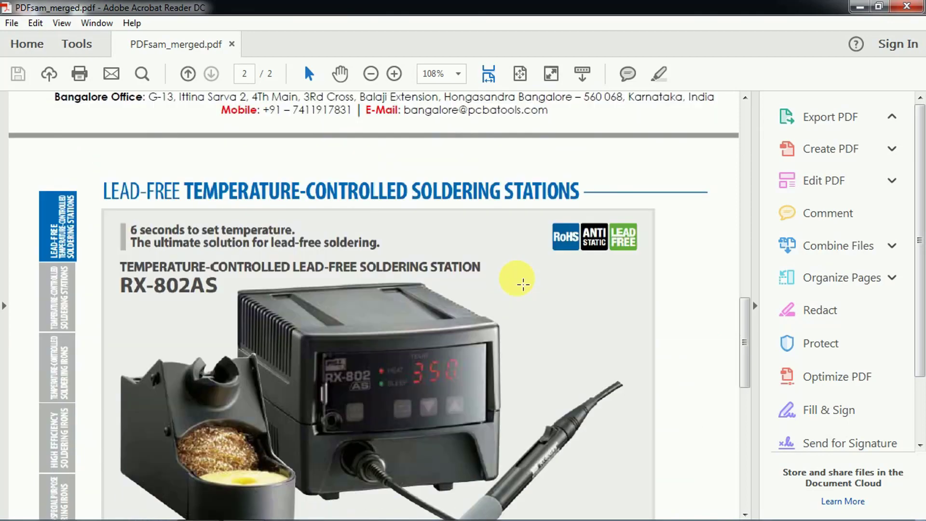